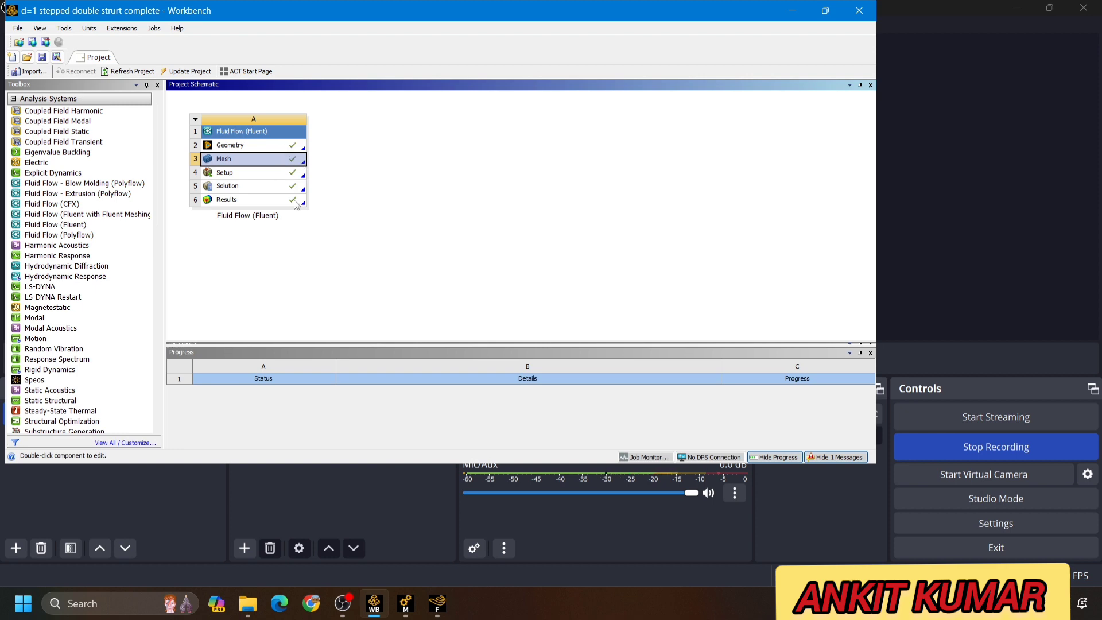
- Switch to Ansys Meshing and mark the Face Sizing element size as an input parameter
left_click(405, 603)
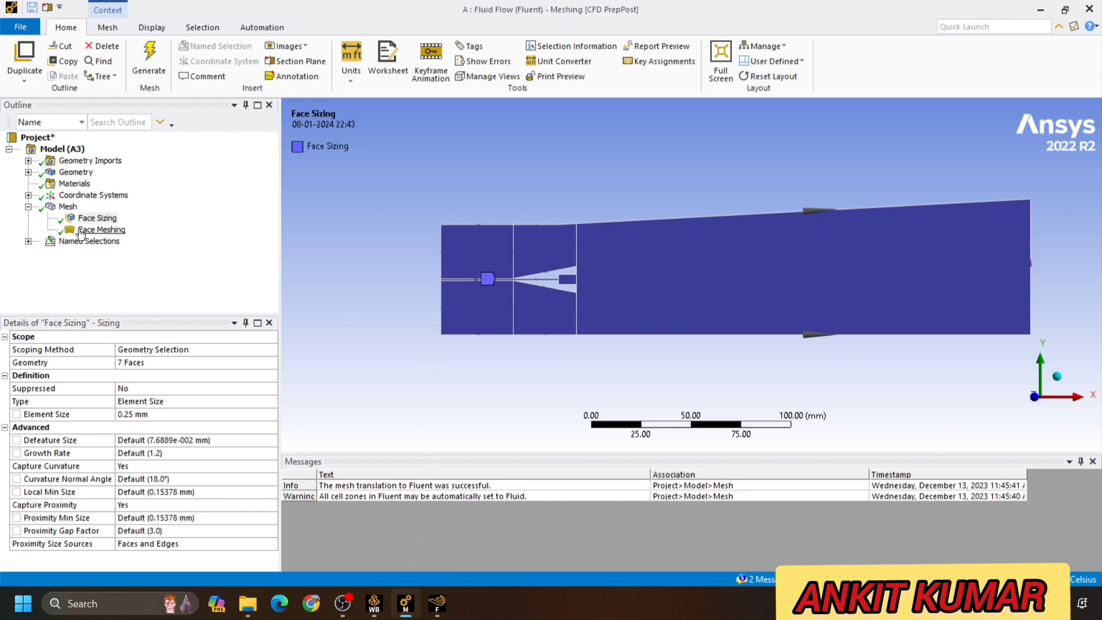
left_click(67, 205)
left_click(98, 217)
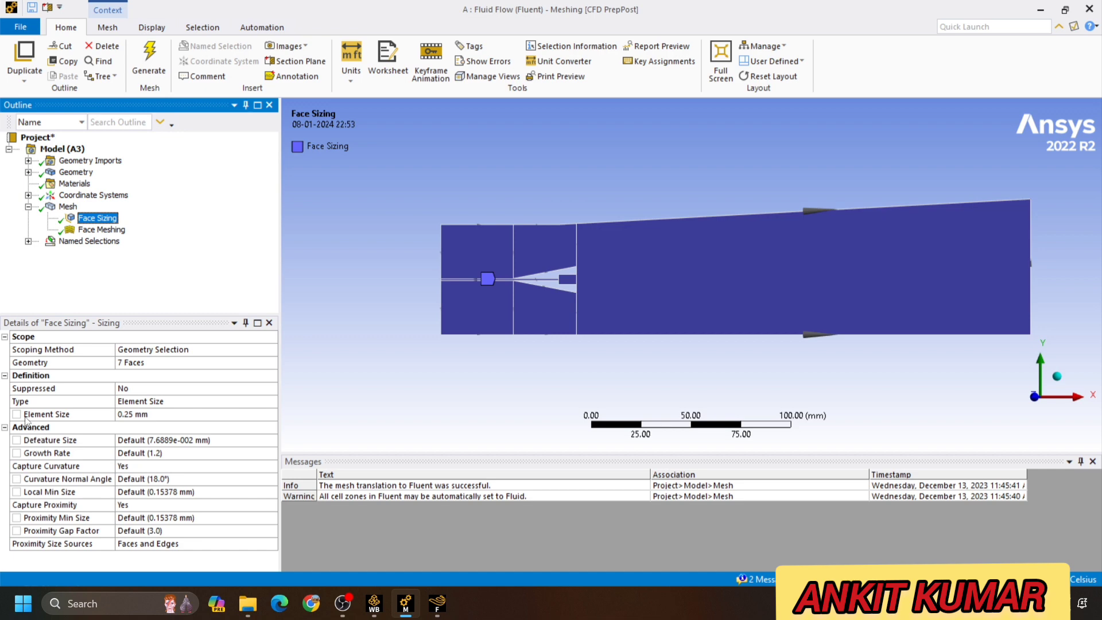
left_click(97, 221)
left_click(26, 416)
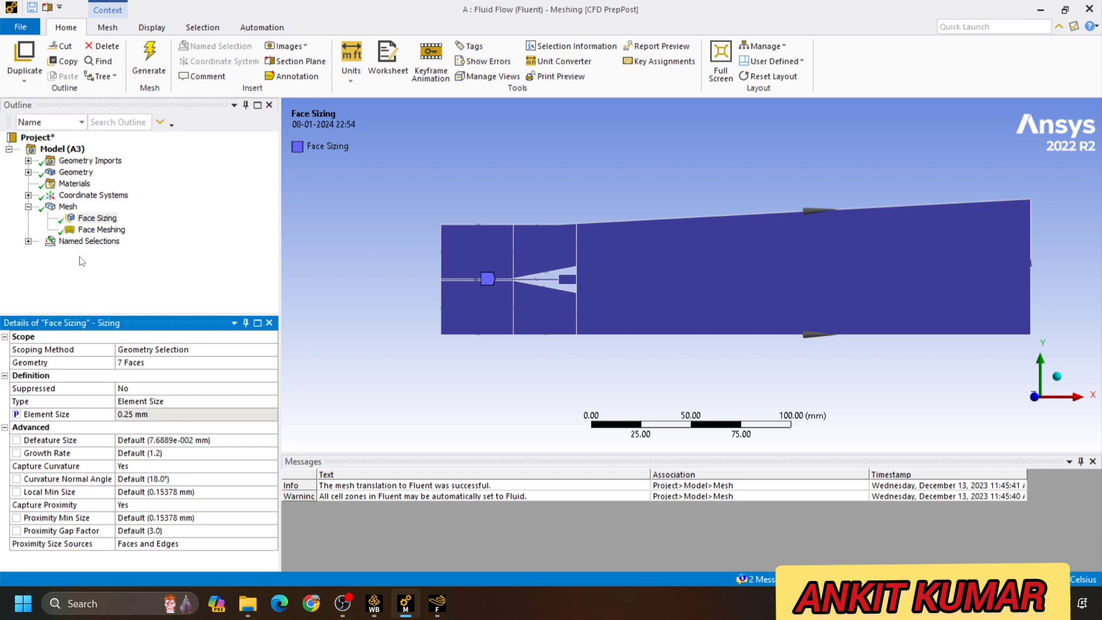
- Mark the number of elements in the Mesh statistics as an output parameter
left_click(67, 206)
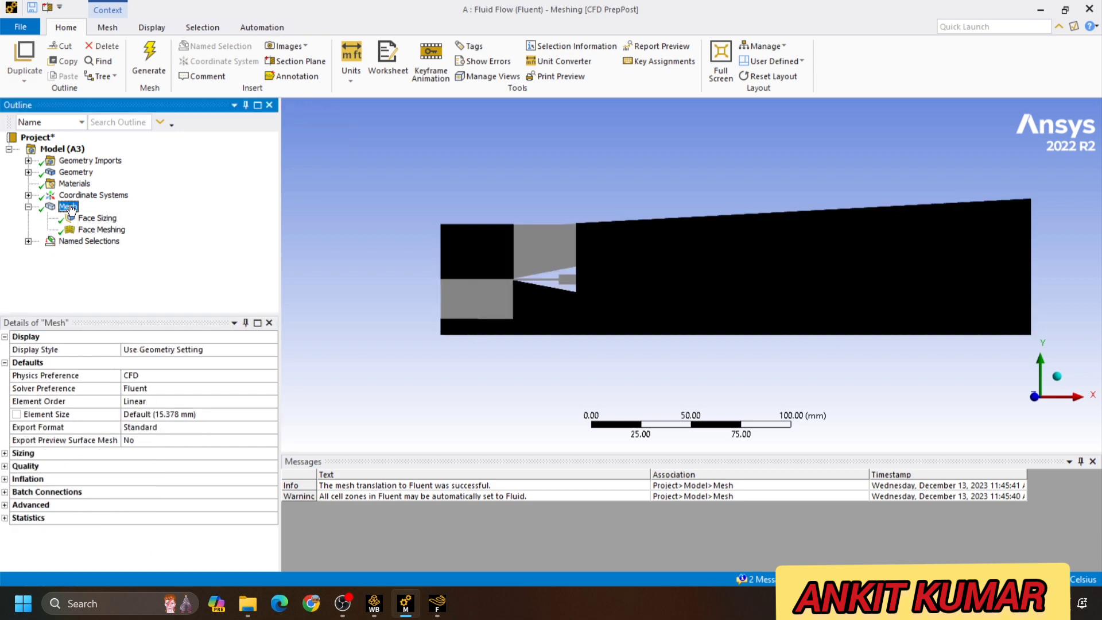
double_click(36, 520)
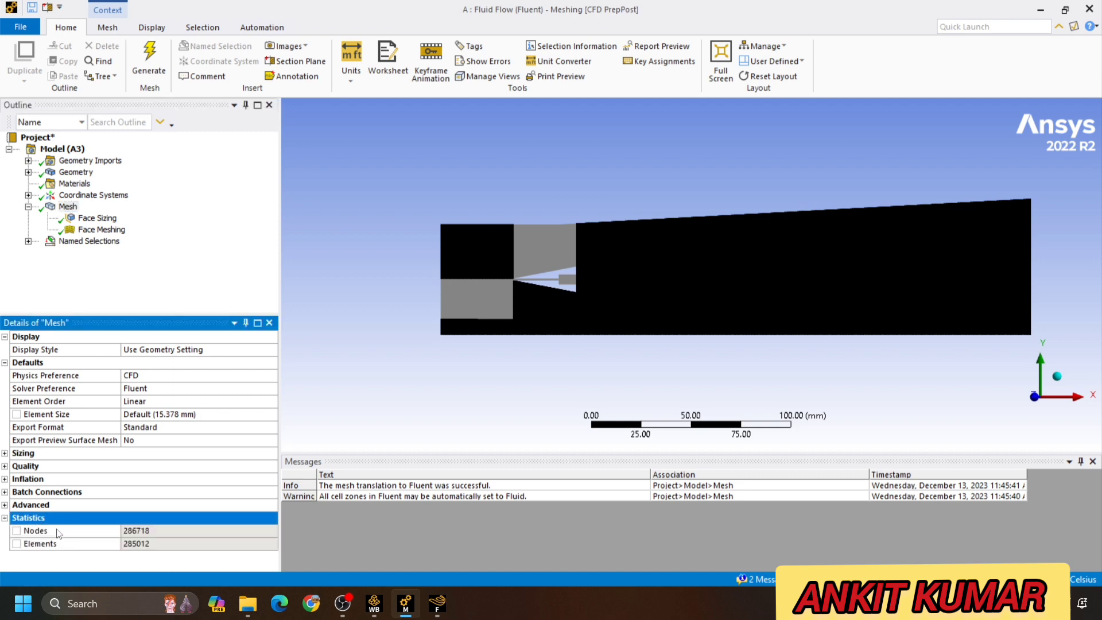
left_click(17, 543)
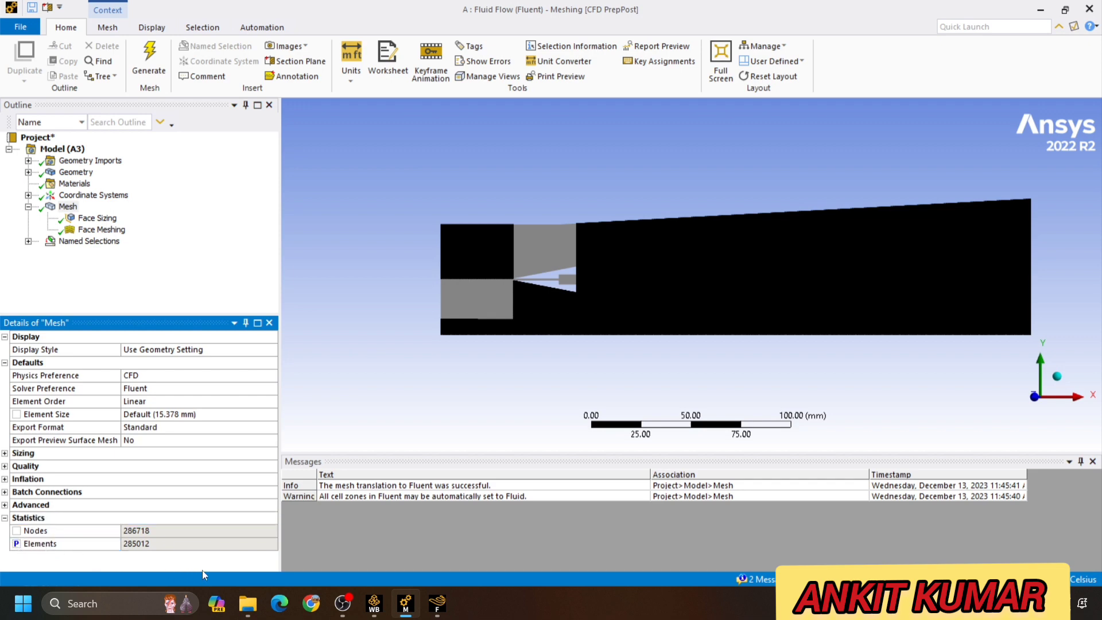
- Switch to Workbench, open the Parameter Set, enlarge the design points table and examine its element size and mesh elements columns
left_click(315, 469)
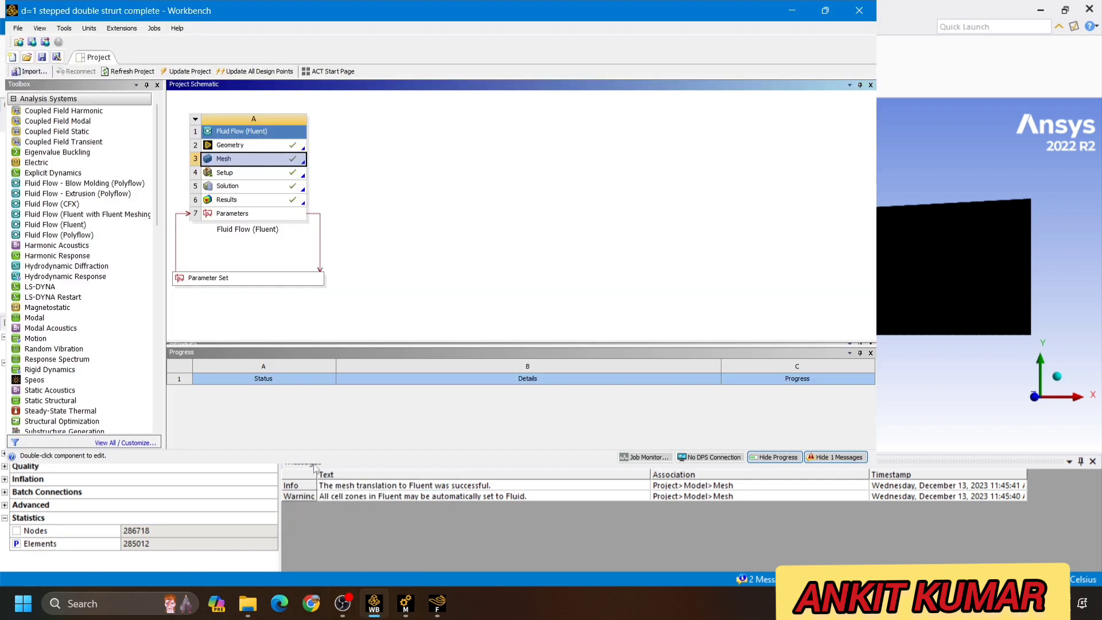
left_click(221, 280)
double_click(222, 280)
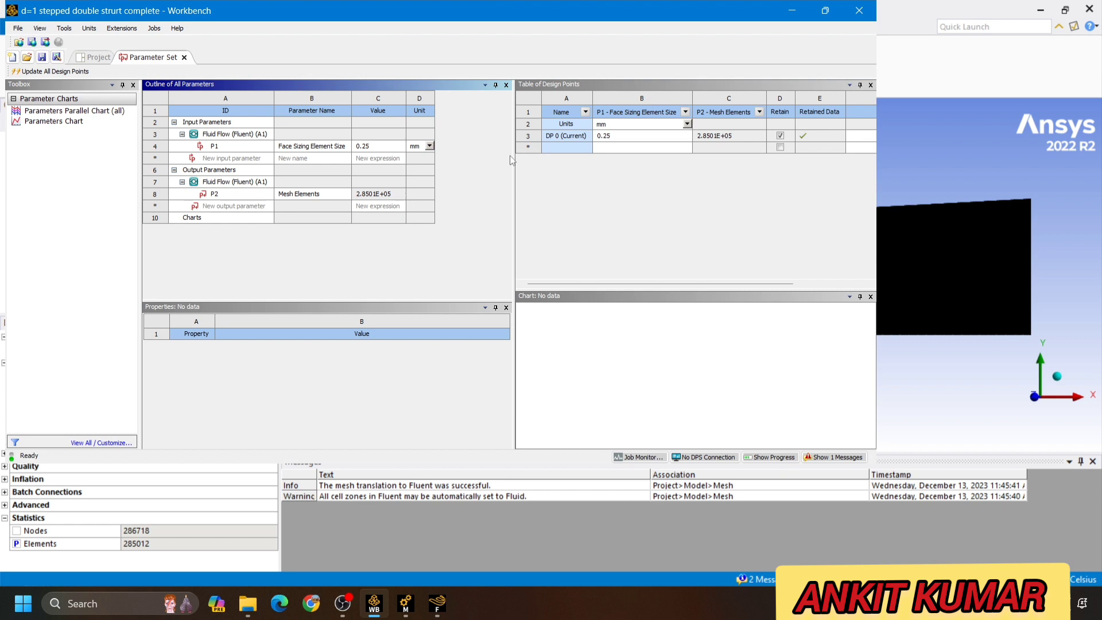
left_click_drag(515, 143, 140, 135)
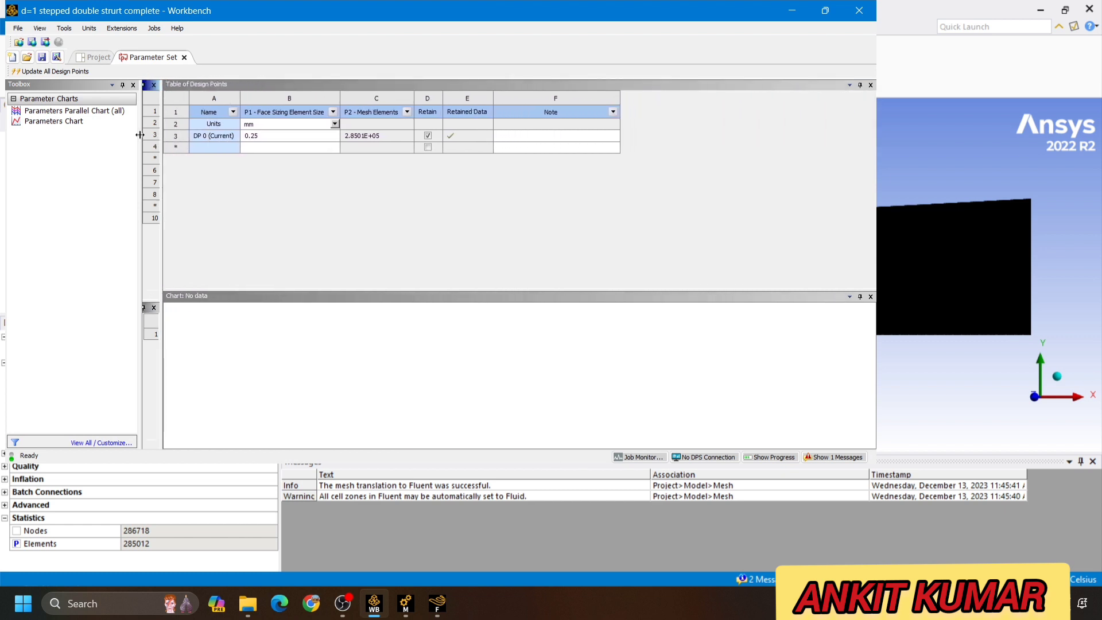
left_click(283, 113)
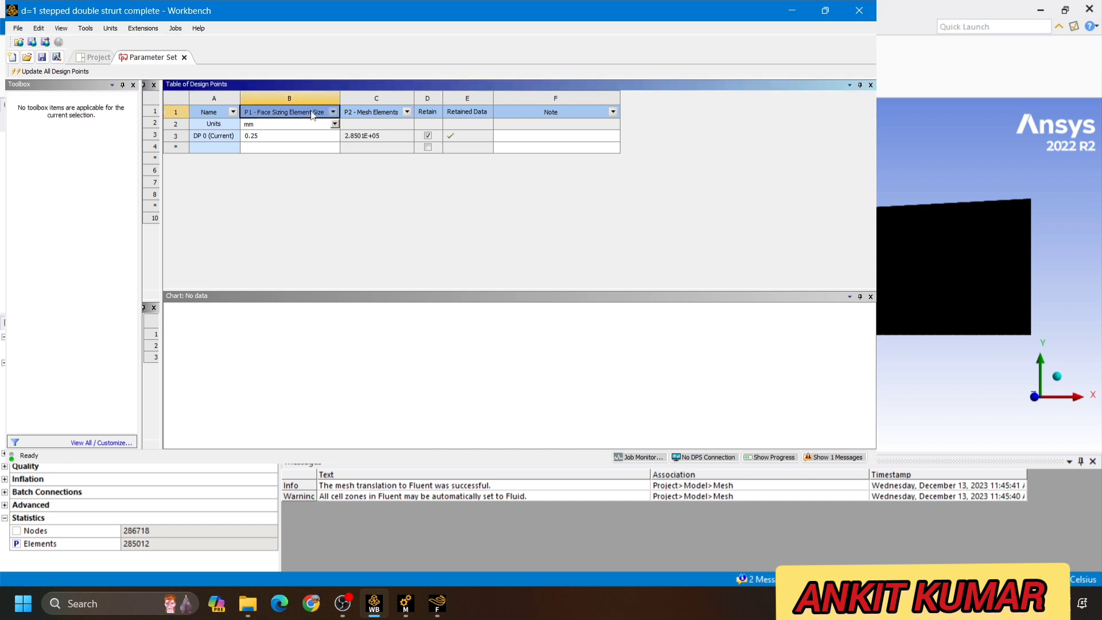
left_click(379, 115)
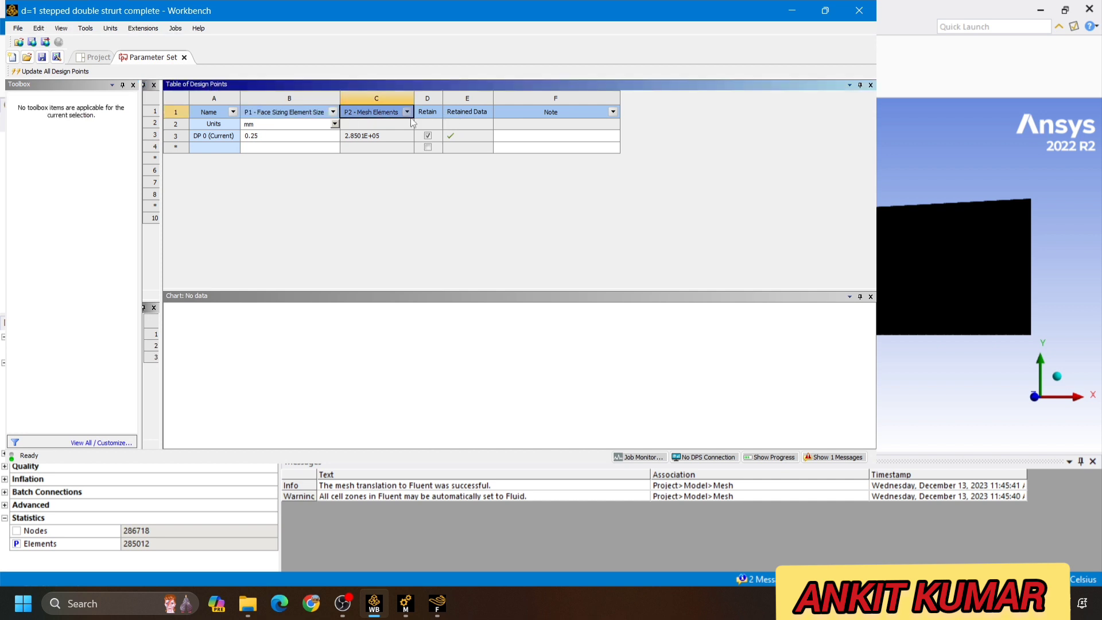
left_click(257, 141)
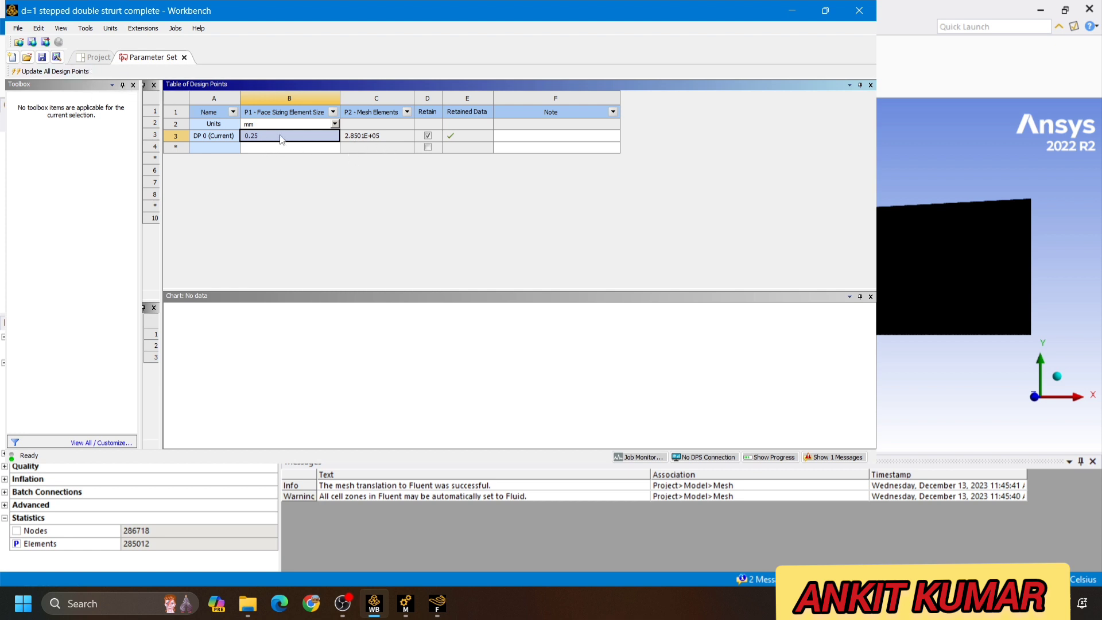
left_click(99, 58)
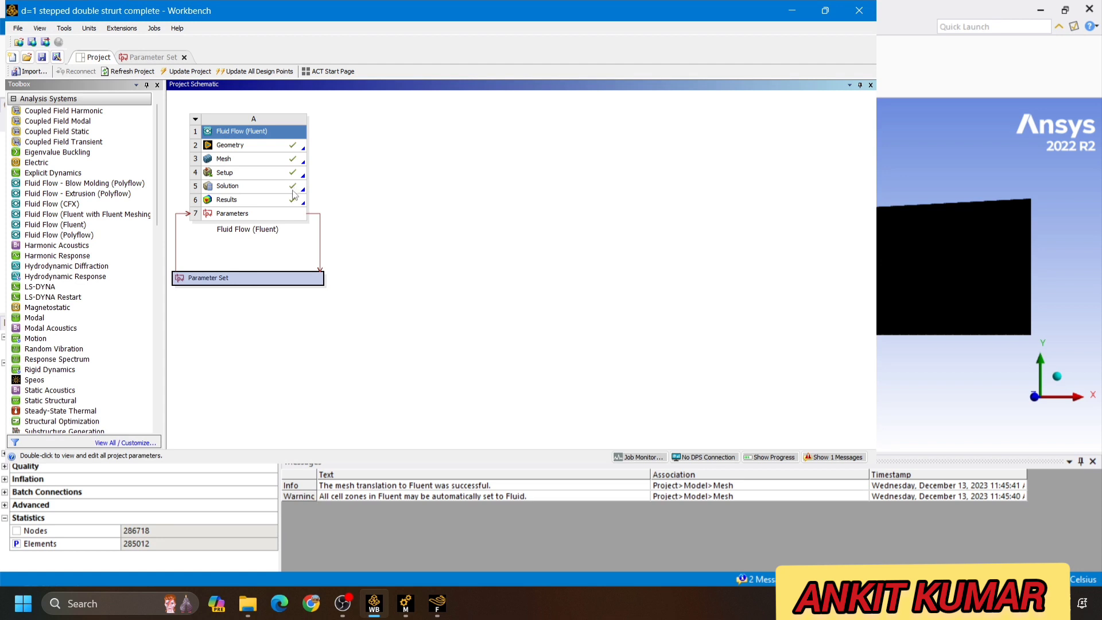
left_click(271, 193)
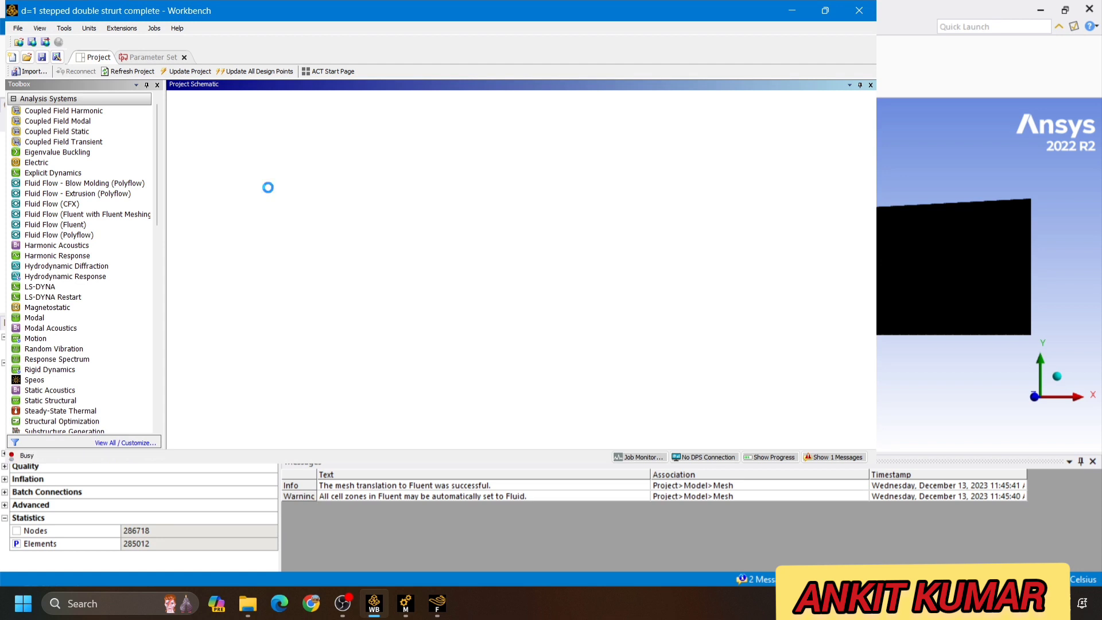
right_click(270, 190)
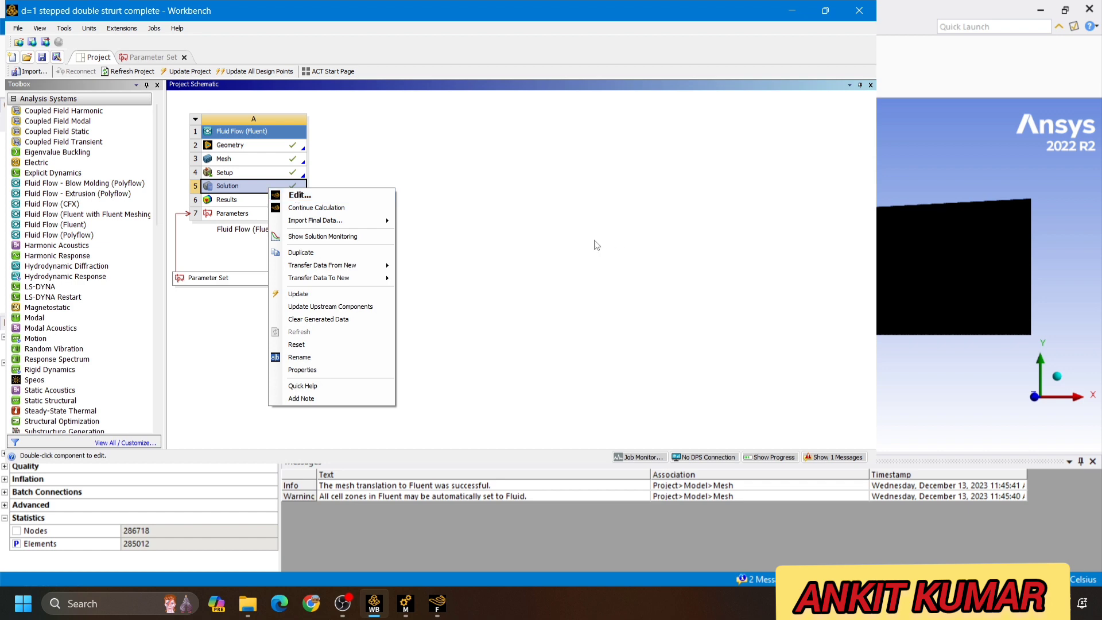
left_click(439, 206)
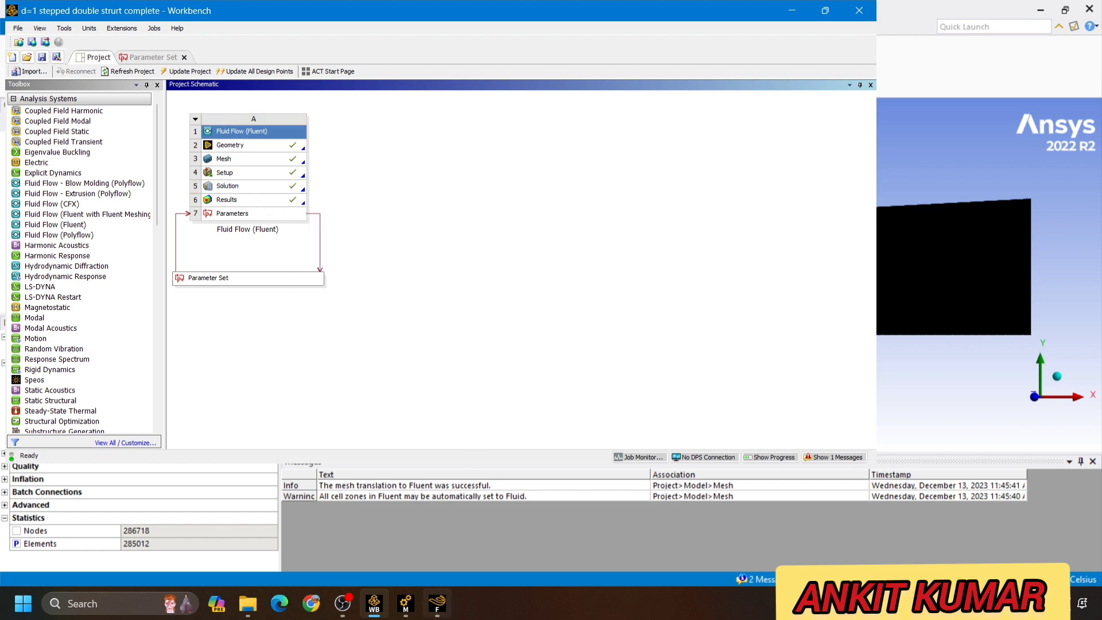
- Switch to Fluent and open the Surface Integrals report under Results, placing its dialog clear of the console
left_click(437, 603)
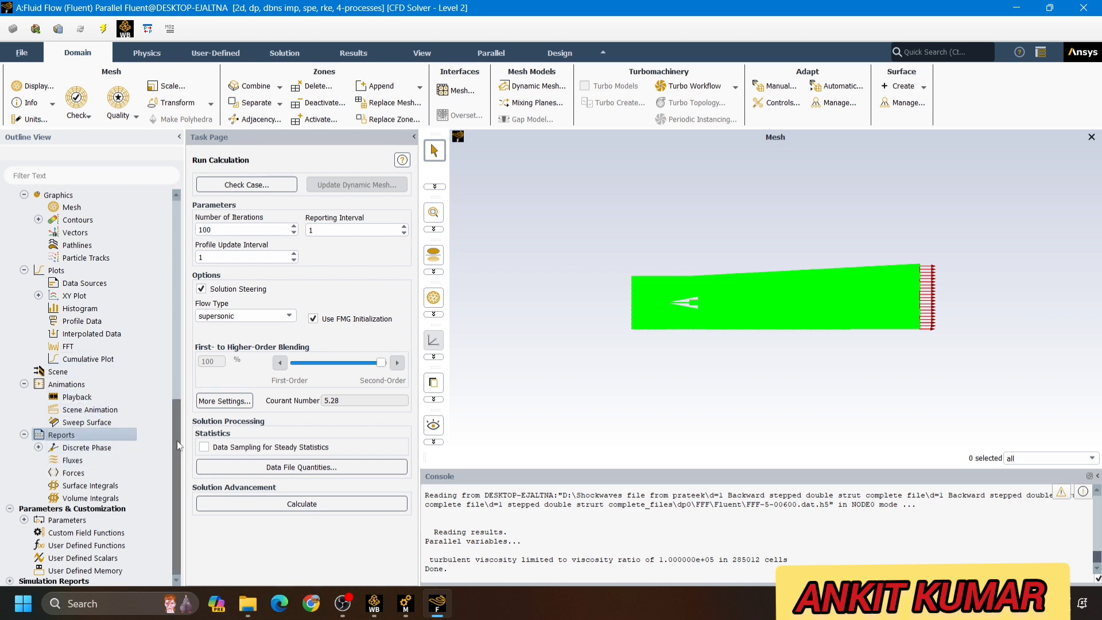
left_click(24, 434)
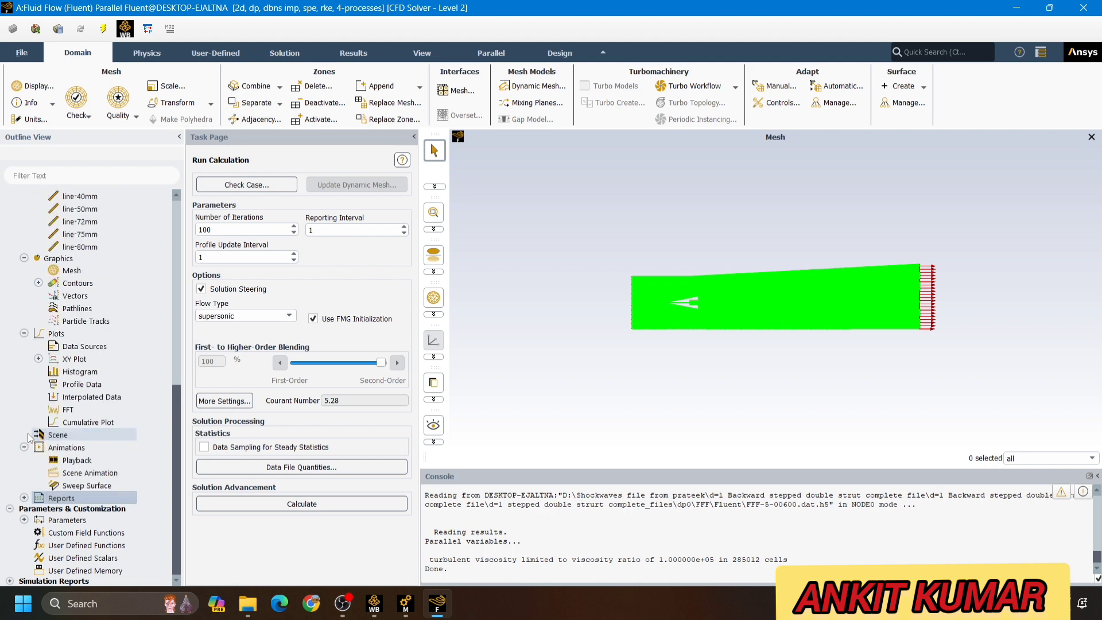
scroll(23, 350, "up", 4)
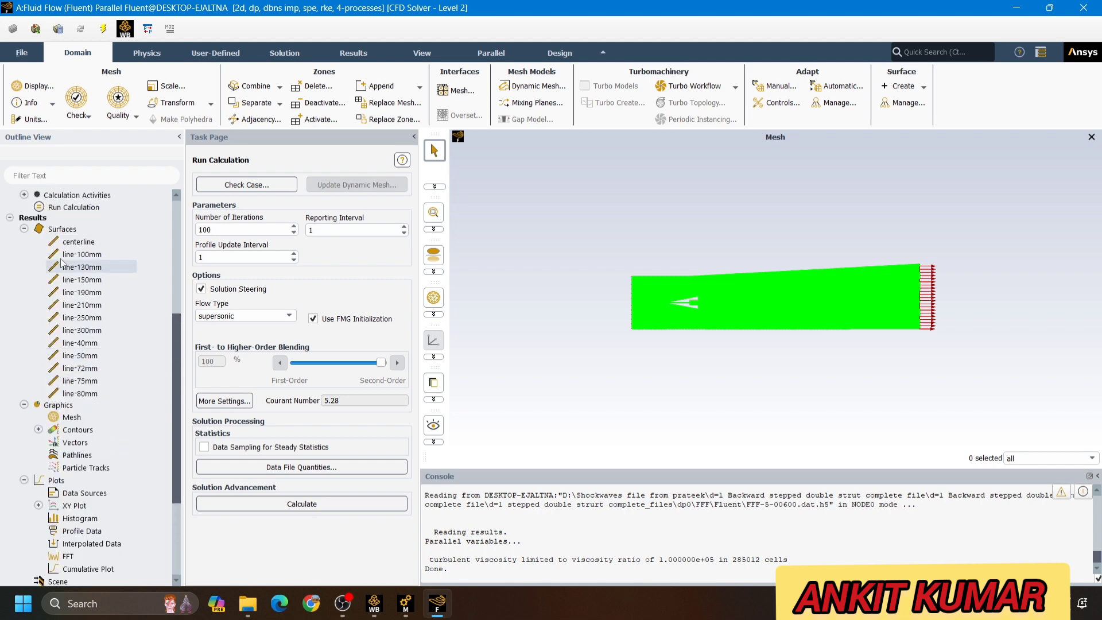
left_click(9, 218)
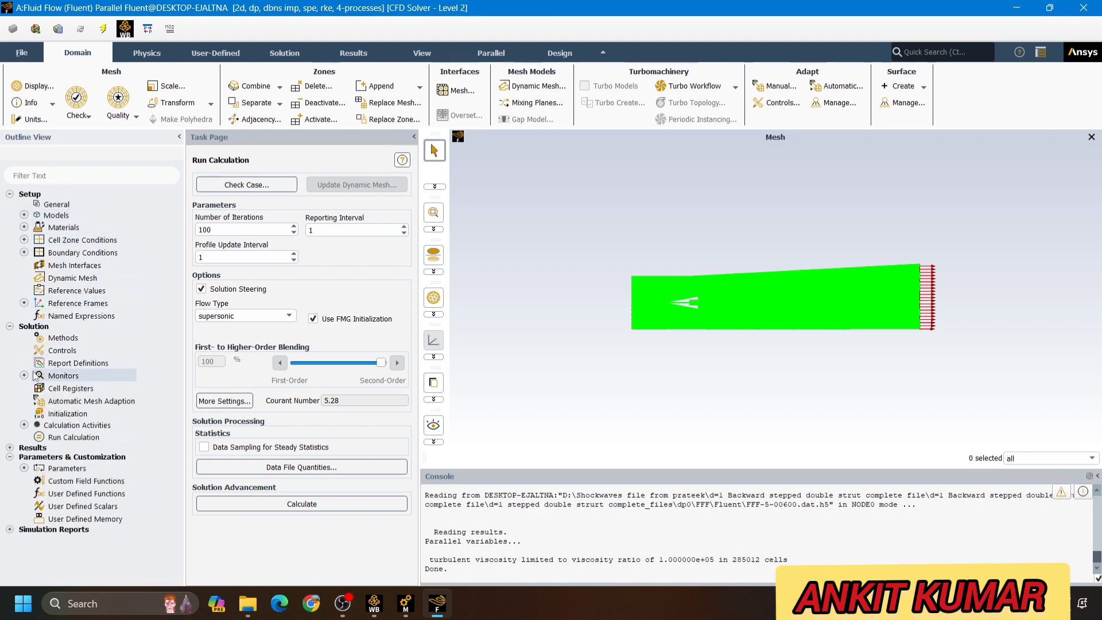
left_click(10, 456)
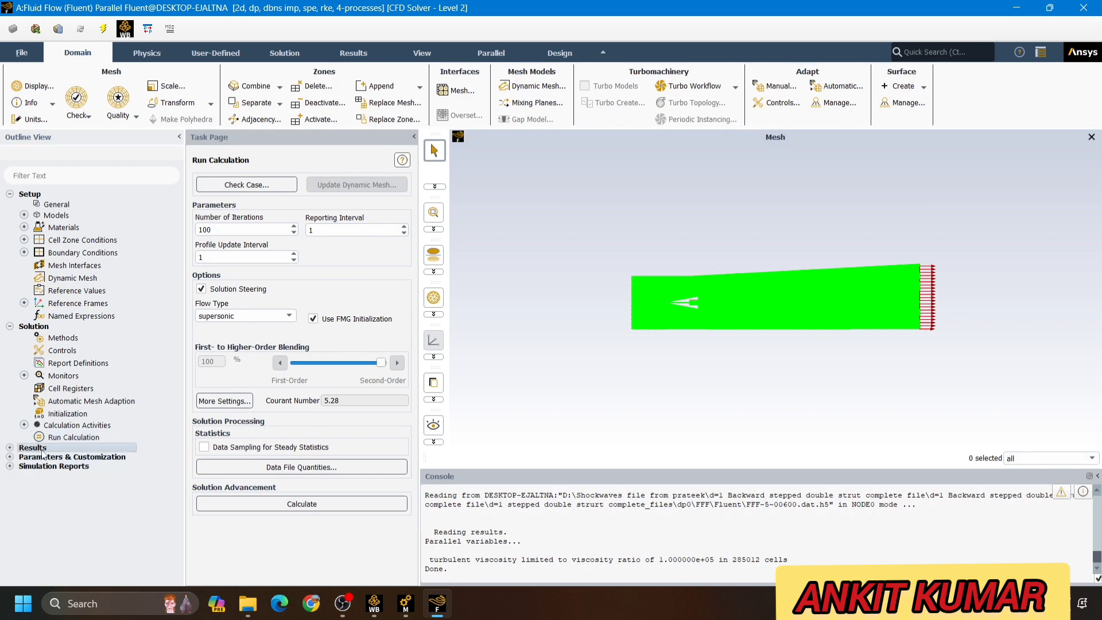
double_click(42, 448)
scroll(86, 459, "down", 10)
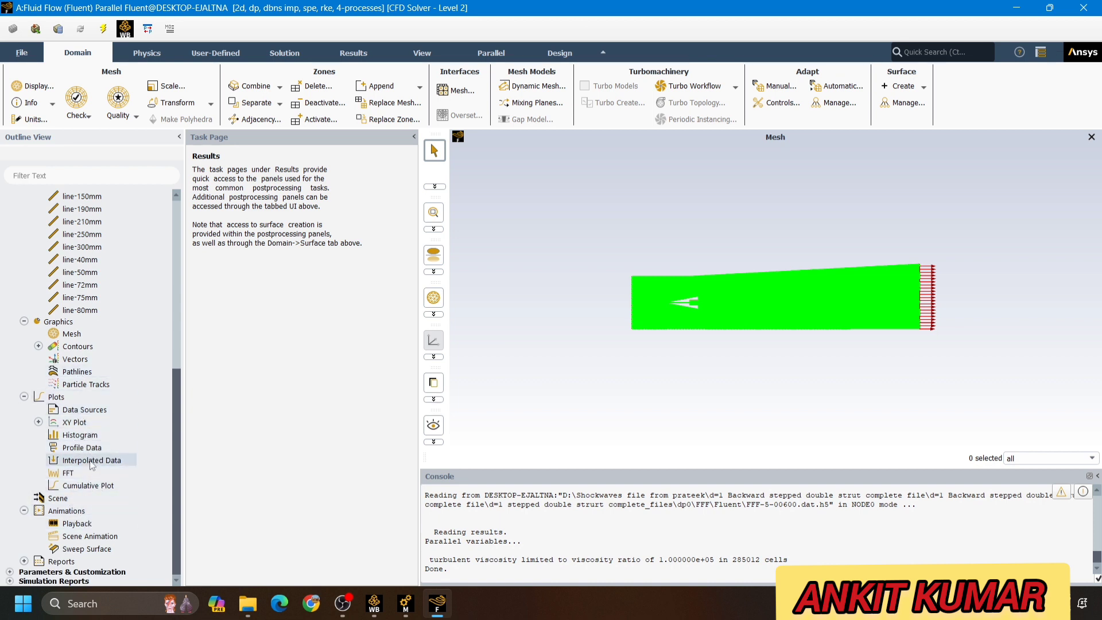
left_click(24, 560)
scroll(75, 539, "down", 2)
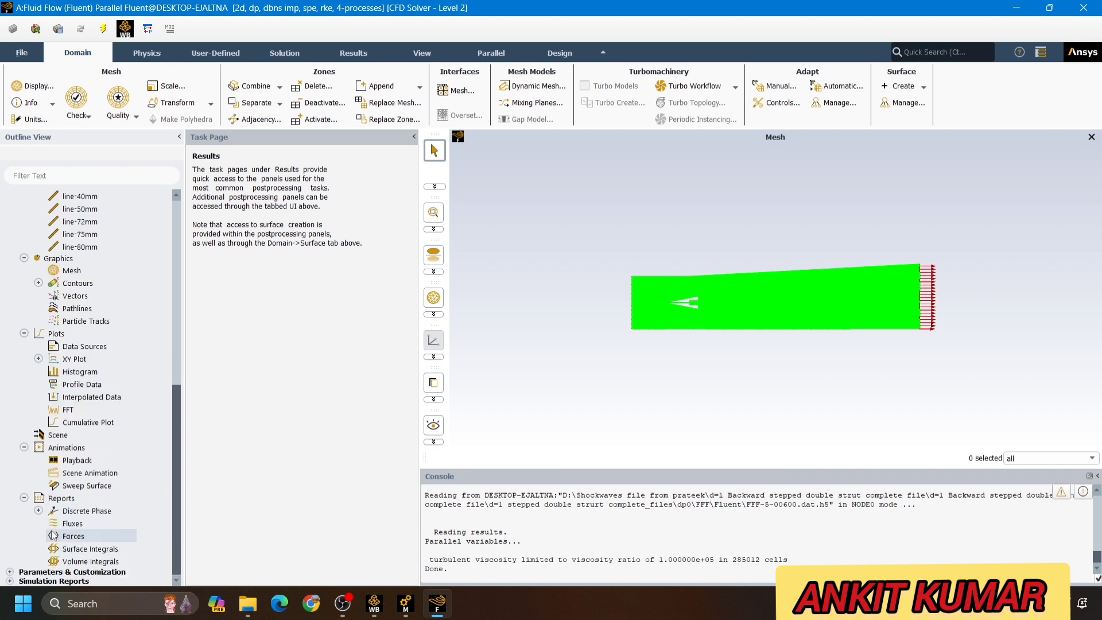
double_click(90, 549)
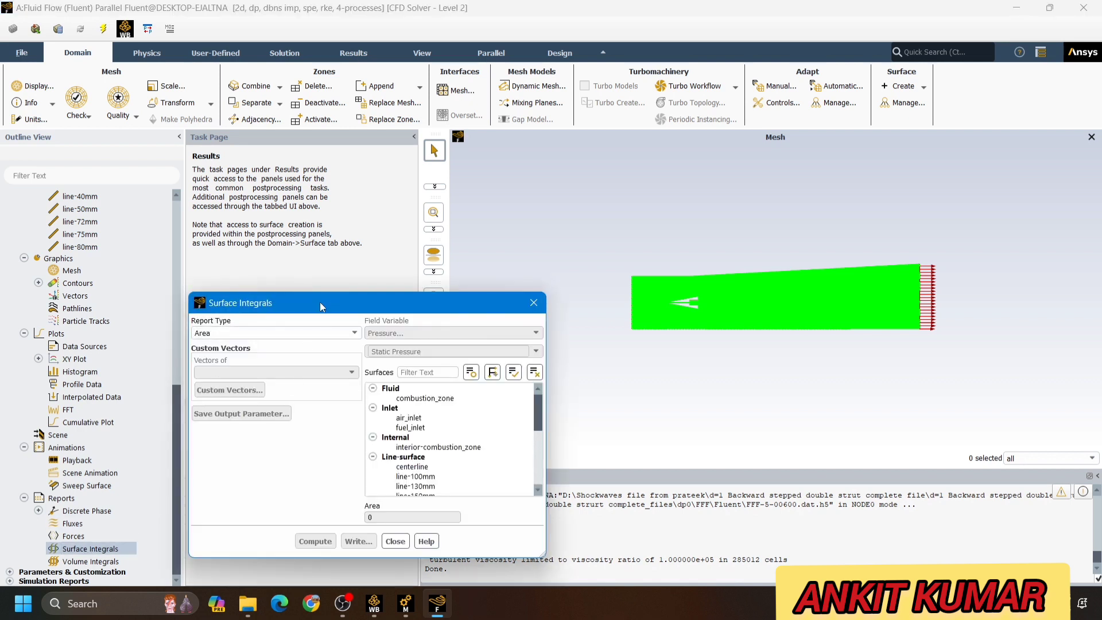
left_click_drag(319, 303, 323, 143)
- Set the surface integral report type to Facet Average, keeping static pressure as the field variable
left_click(303, 181)
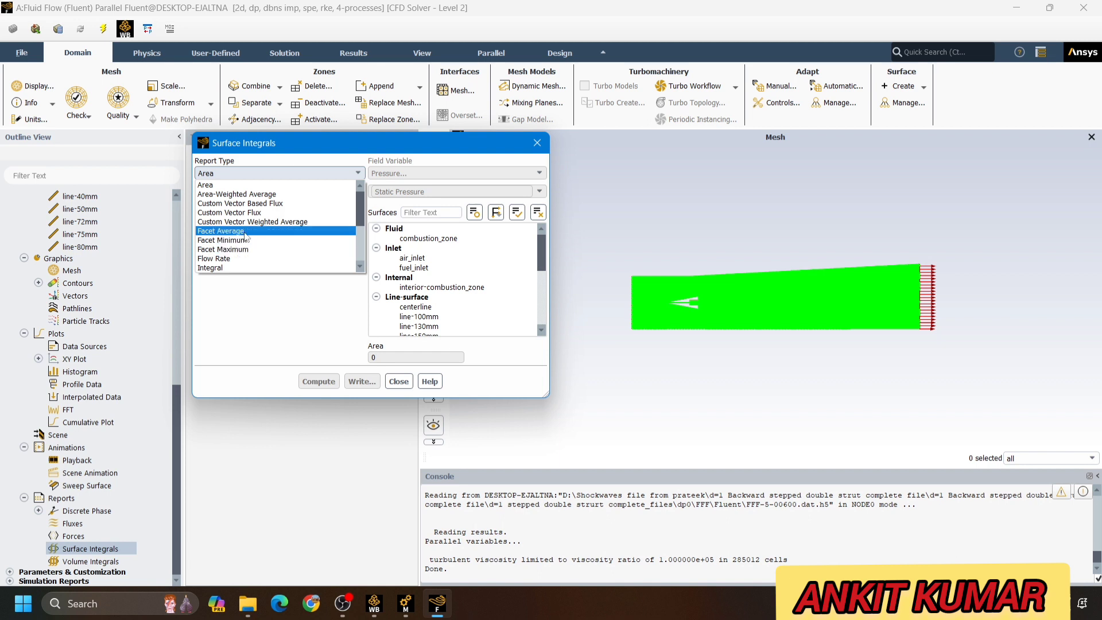
left_click(245, 232)
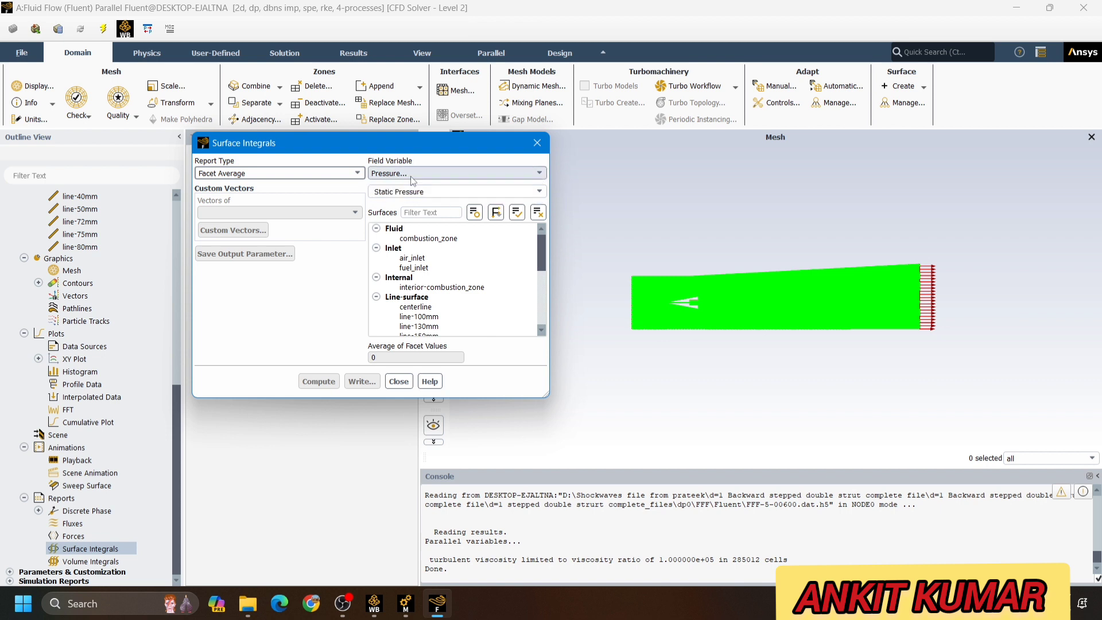
left_click(446, 175)
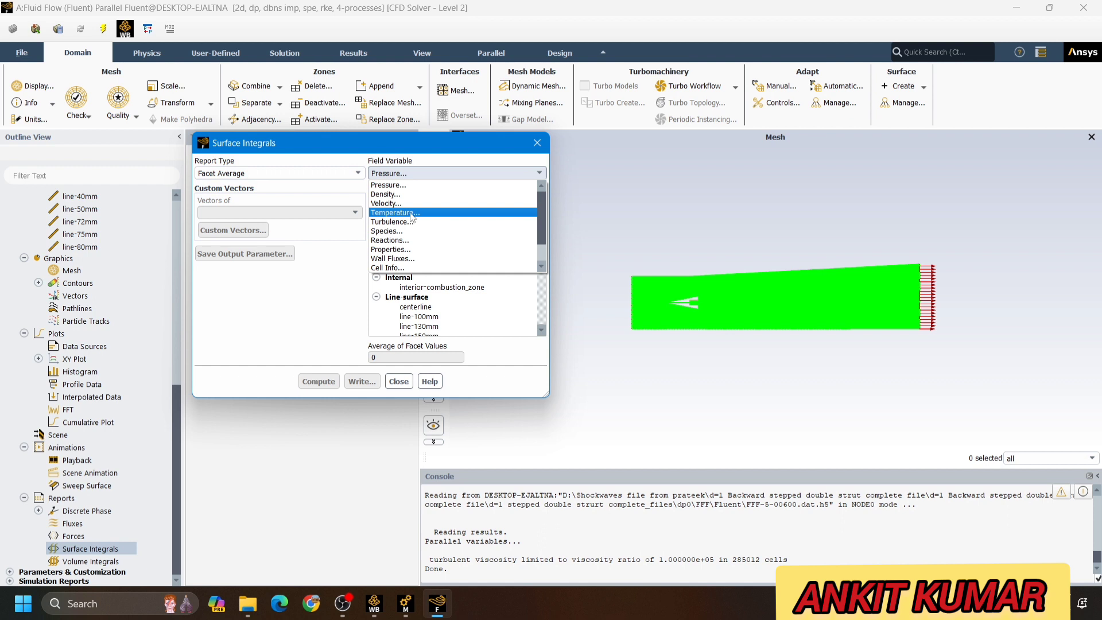
left_click(316, 270)
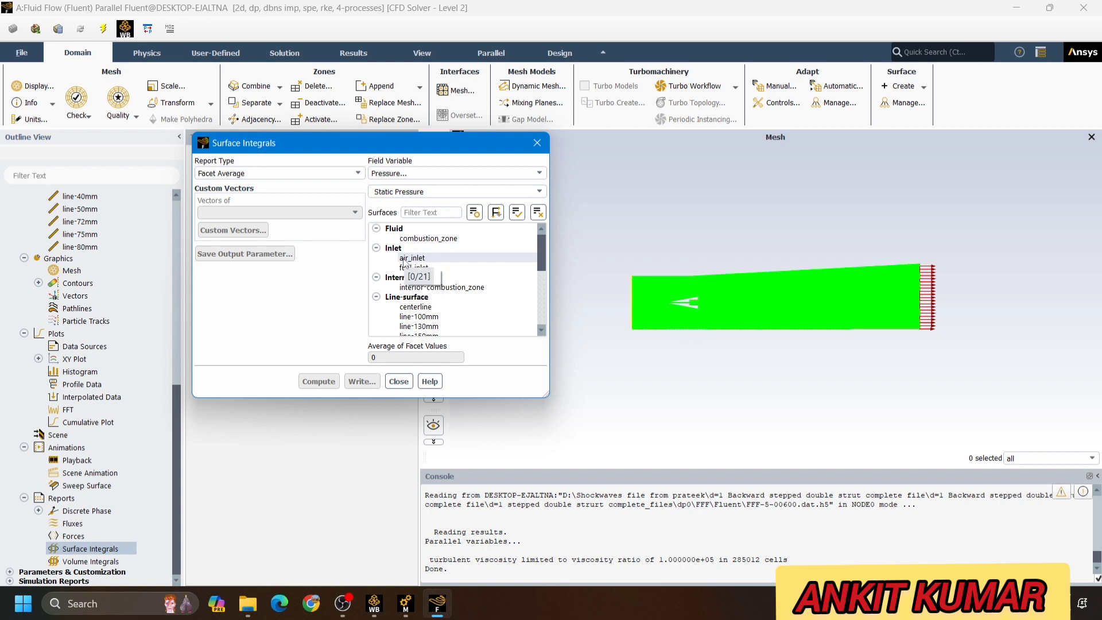
- Select the outlet surface and compute its facet-averaged static pressure, checking the value in the console and the outlet's location
left_click(424, 287)
scroll(412, 290, "down", 5)
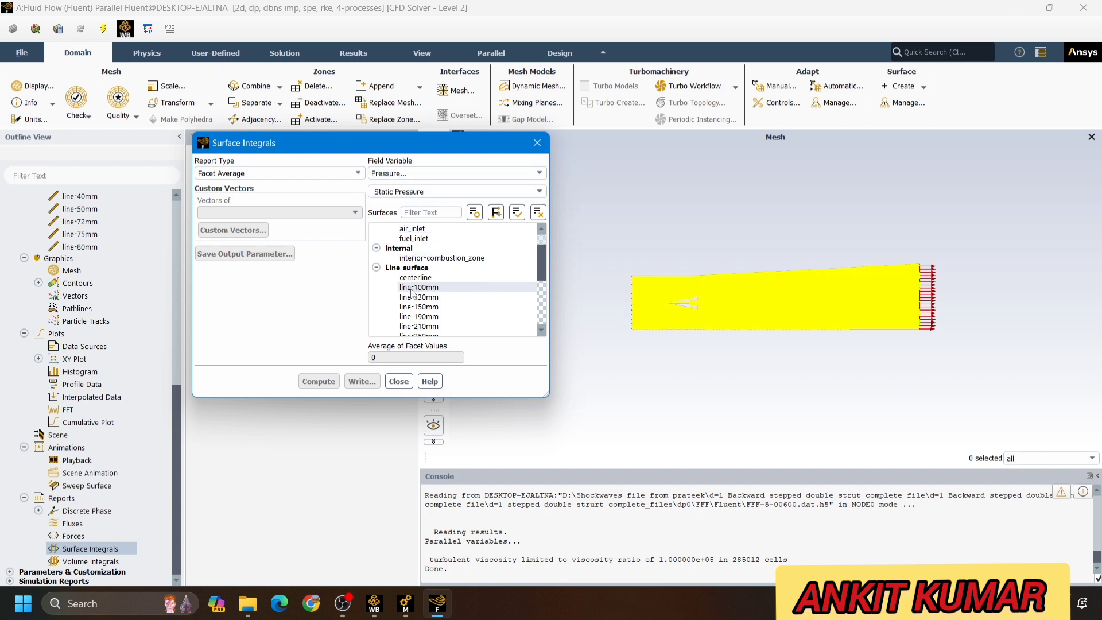
scroll(412, 293, "down", 2)
left_click(424, 288)
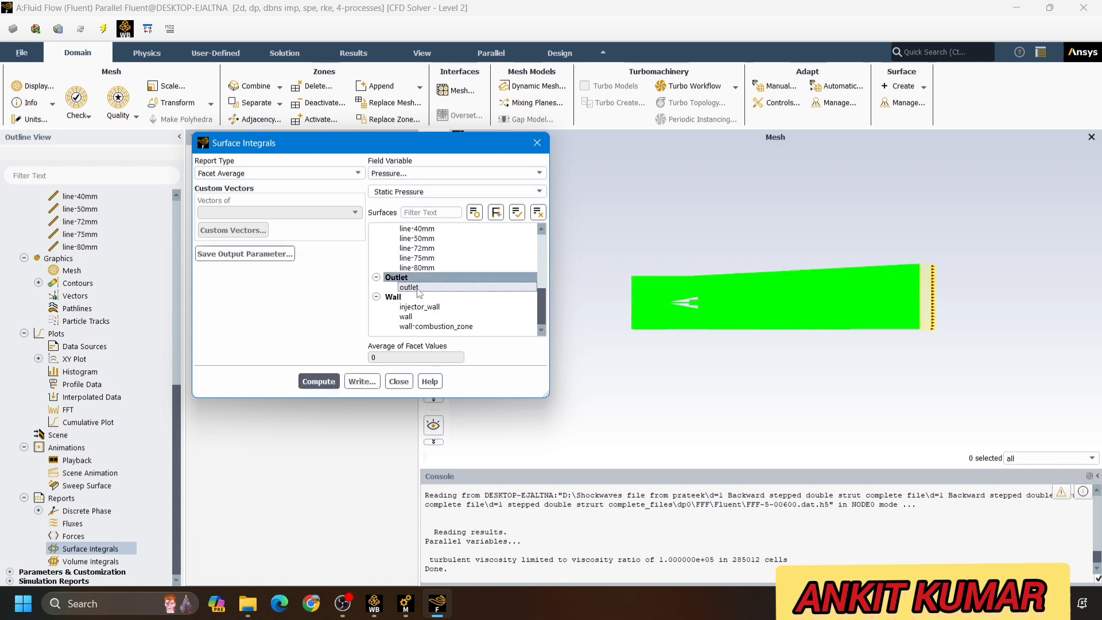
left_click(425, 289)
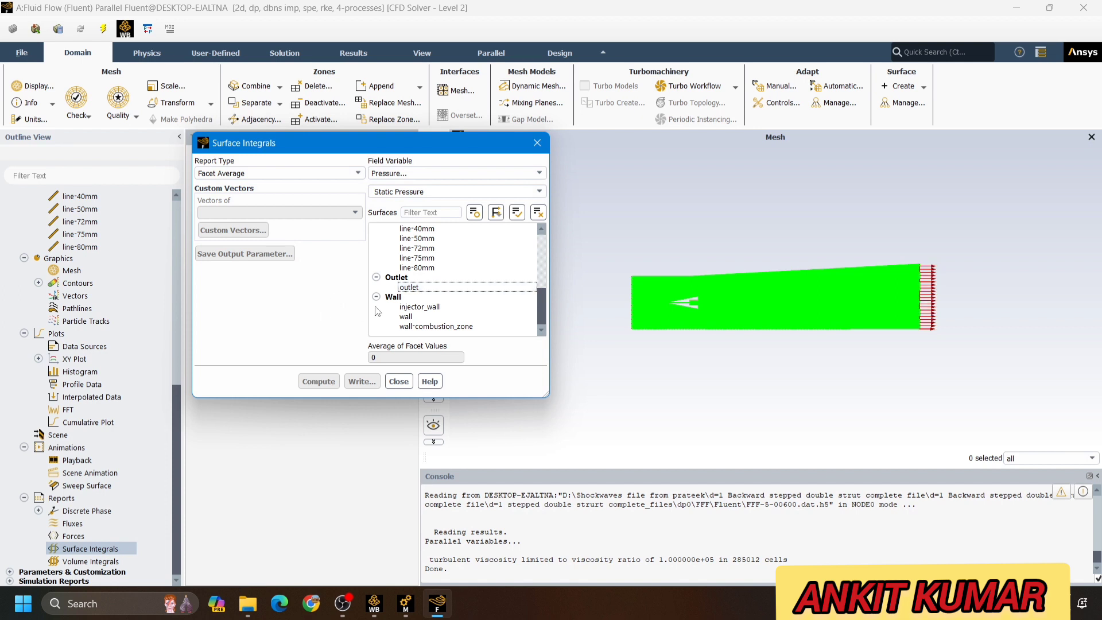
left_click(417, 289)
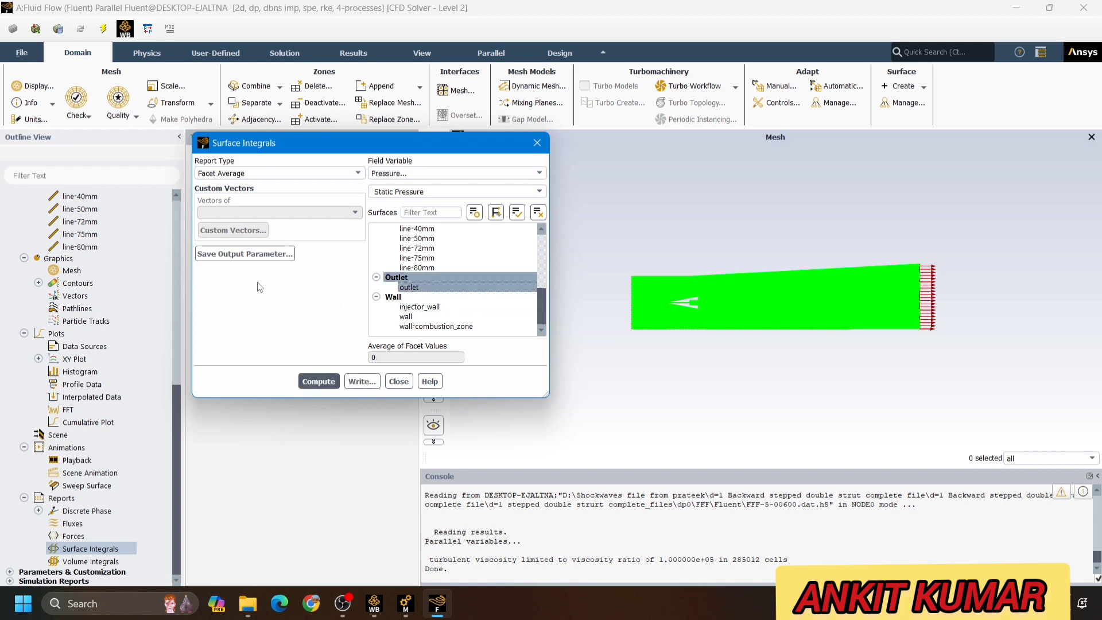
left_click(316, 383)
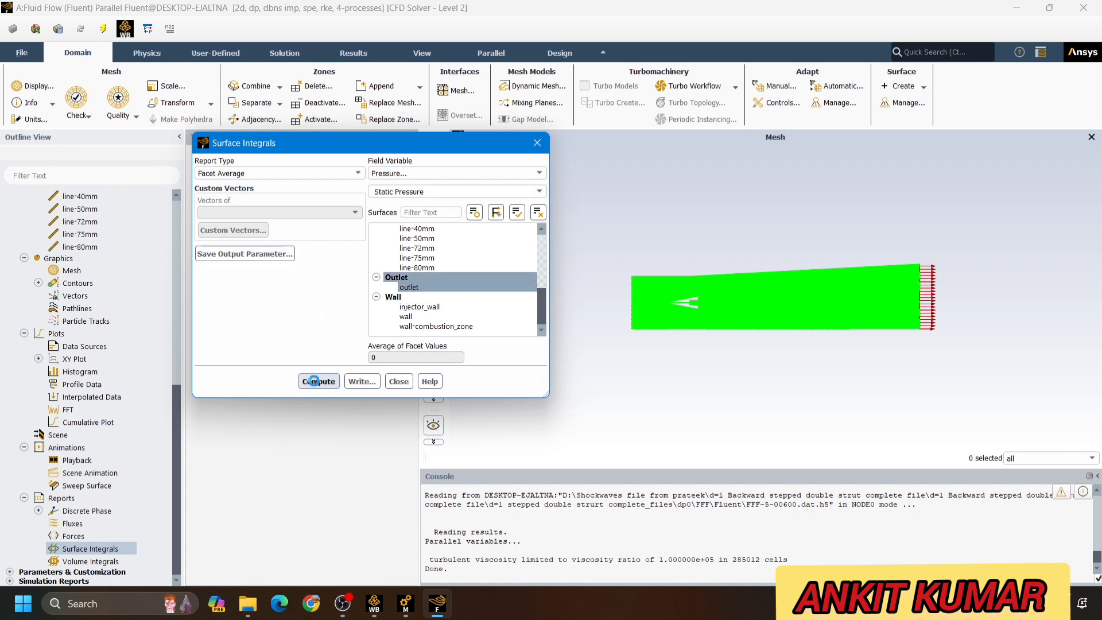
left_click_drag(623, 571, 677, 572)
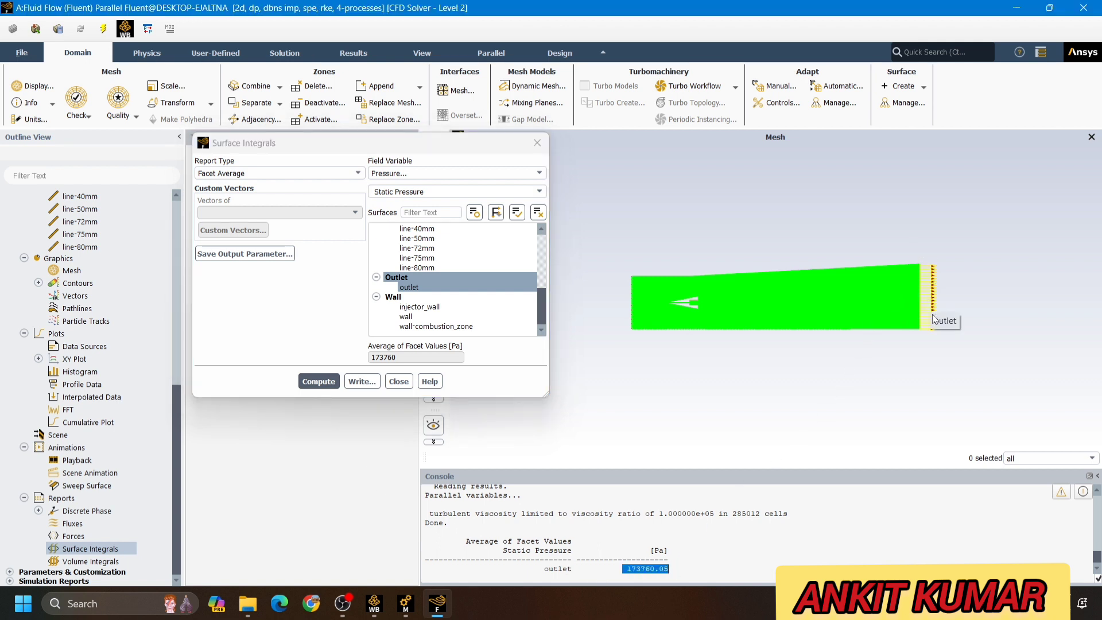
scroll(924, 304, "up", 3)
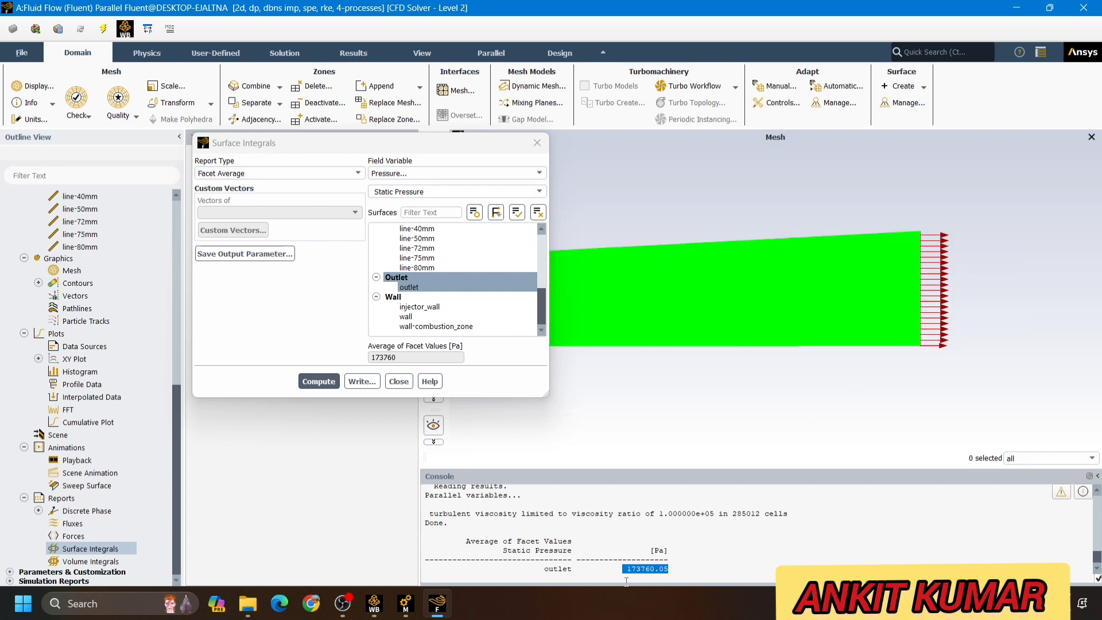
- Start a new output parameter for the outlet's facet-averaged static pressure and name it outlet pressure
left_click(641, 565)
left_click(251, 254)
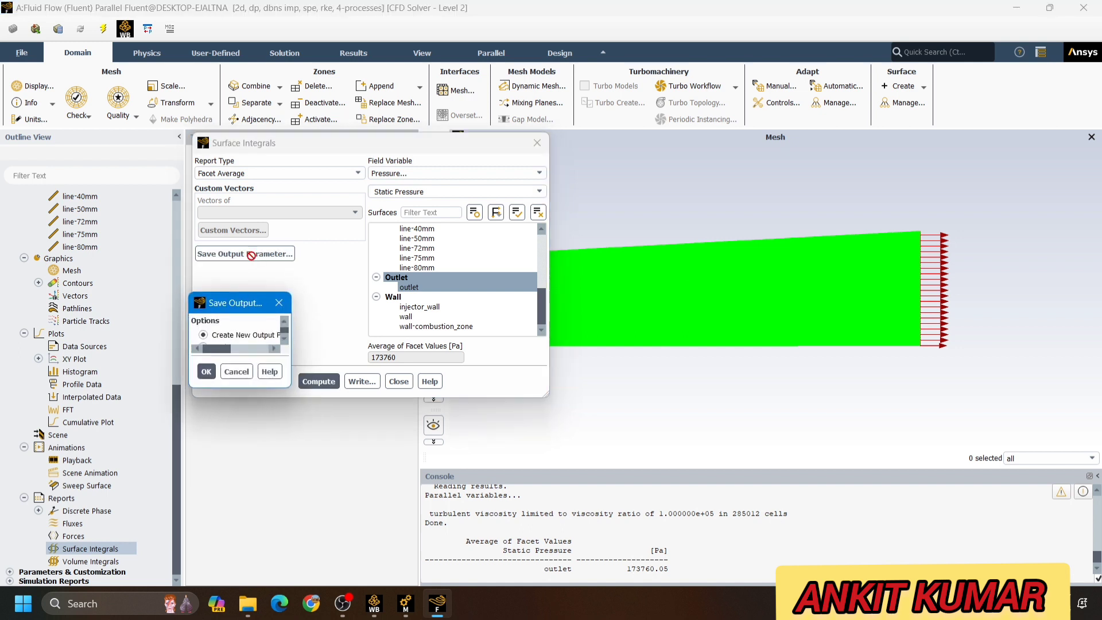
left_click_drag(263, 302, 278, 259)
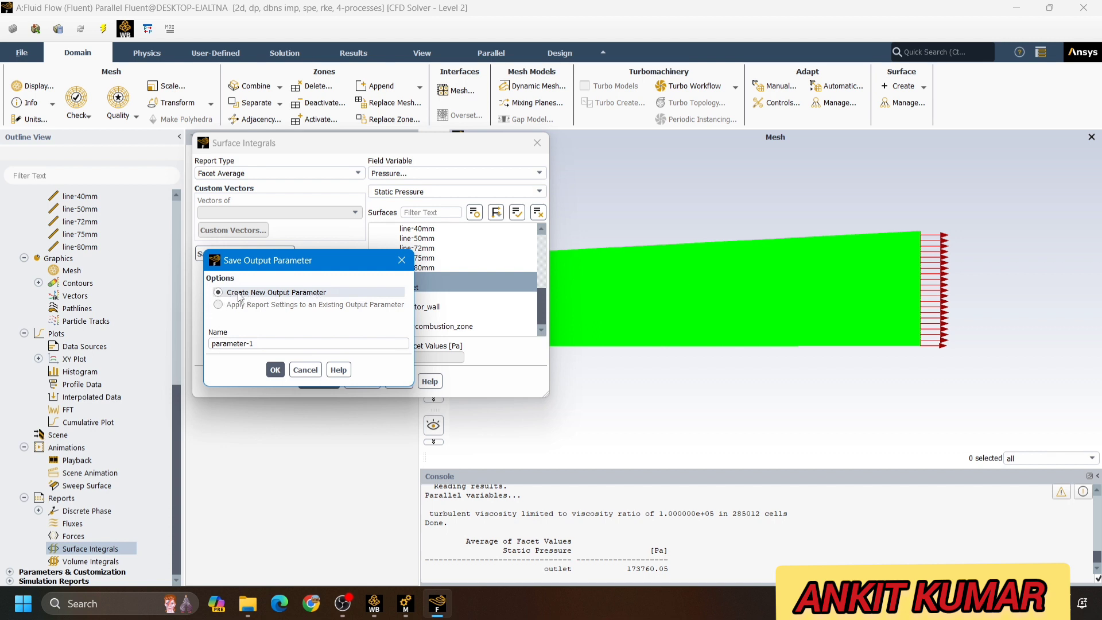
triple_click(264, 346)
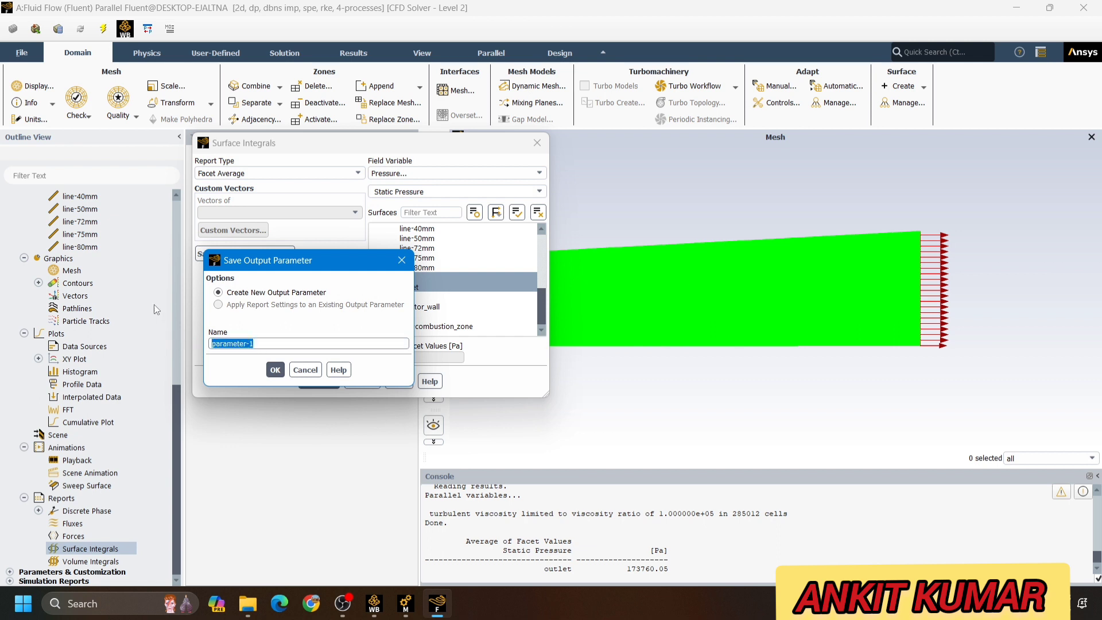
key("BackSpace")
type("ressure")
- Check the Parameter Set table in Workbench, return to Fluent and save the outlet pressure output parameter
left_click(374, 602)
left_click(253, 280)
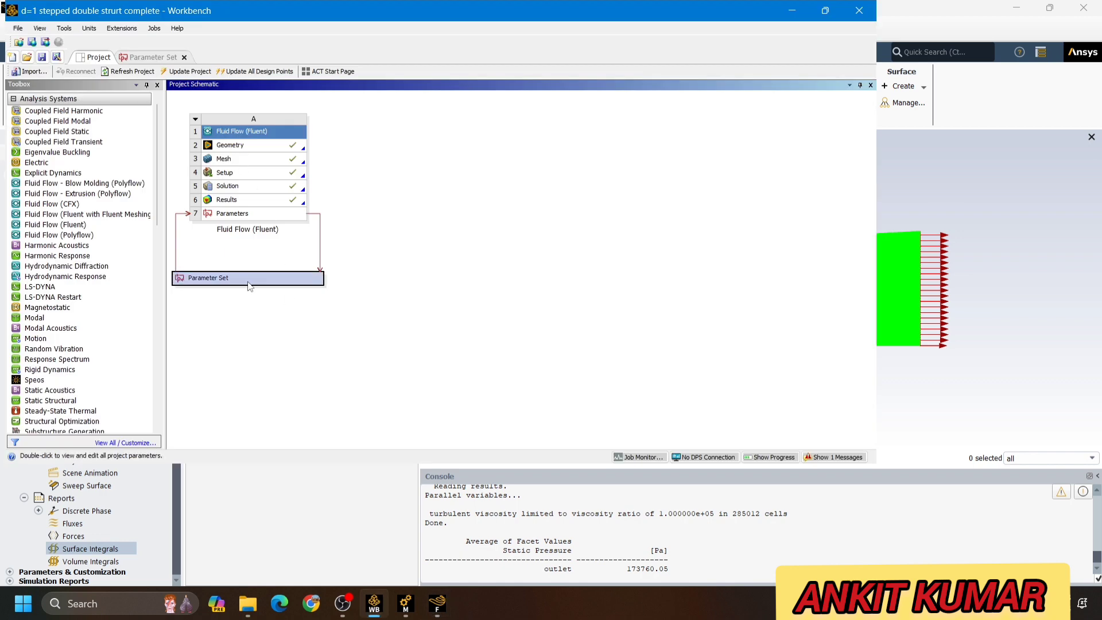
double_click(223, 211)
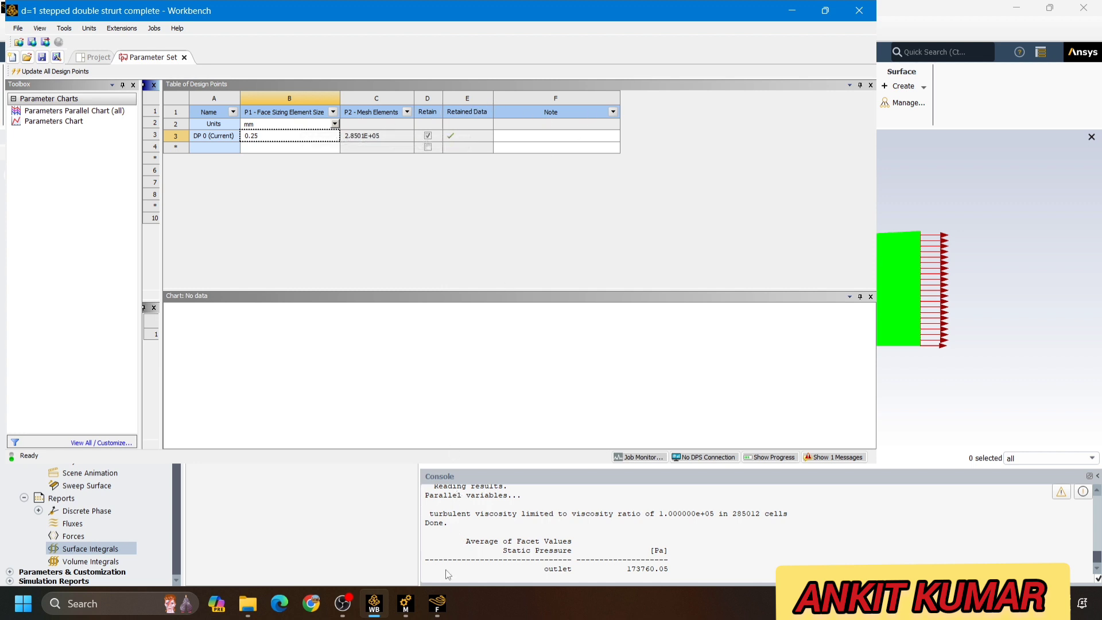
left_click(437, 602)
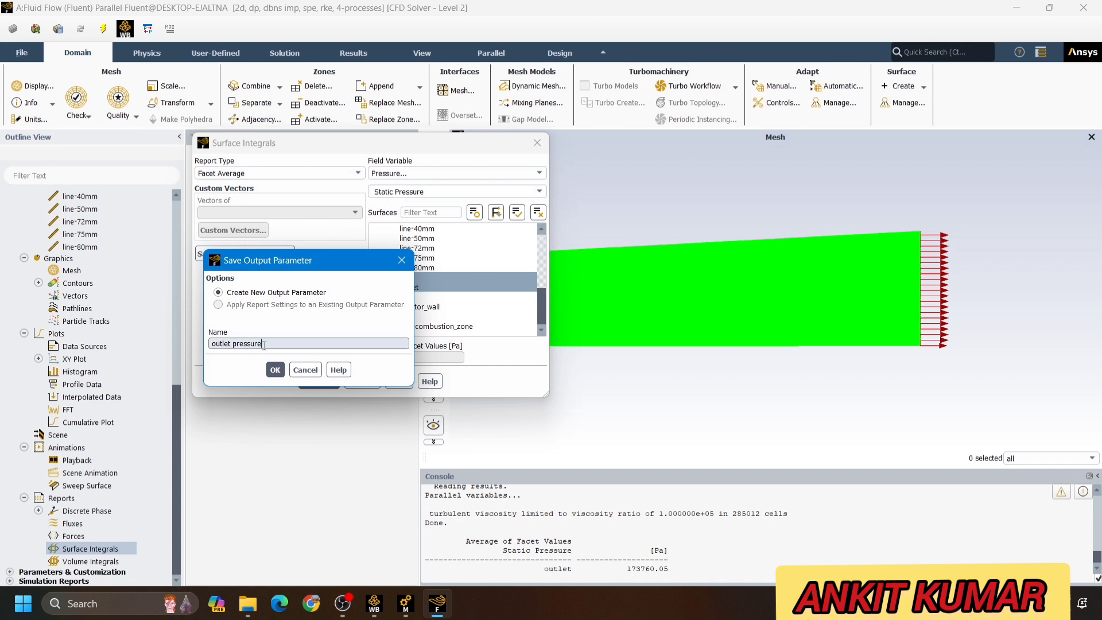
left_click(276, 370)
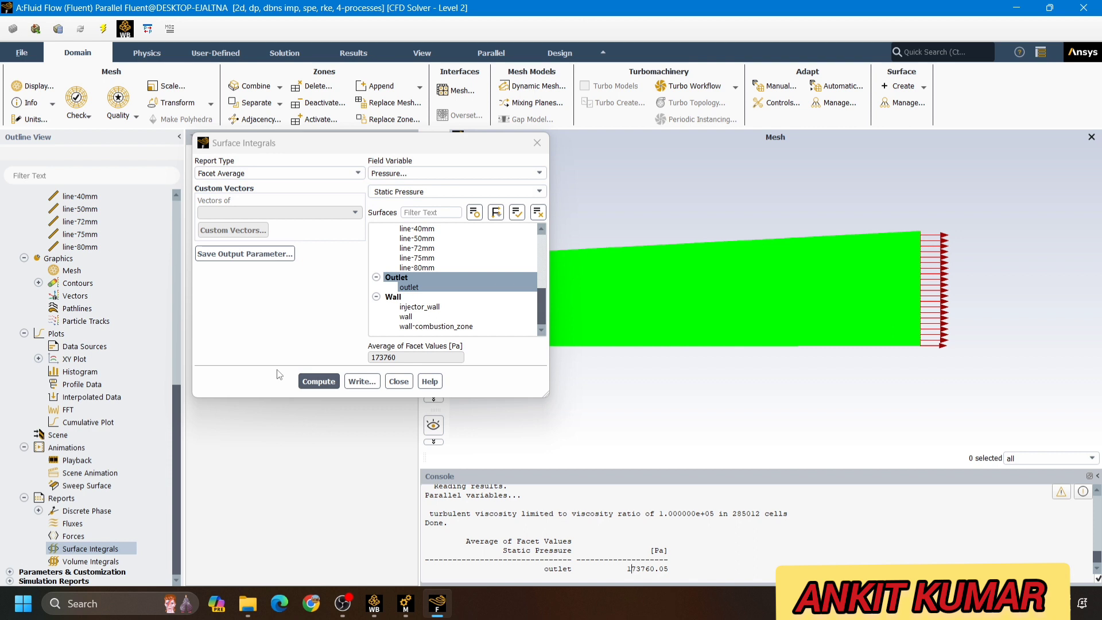
- Examine the outlet-pressure column and DP 0's update options in Workbench's Parameter Set, comparing with the computed pressure in the Fluent console
left_click(374, 602)
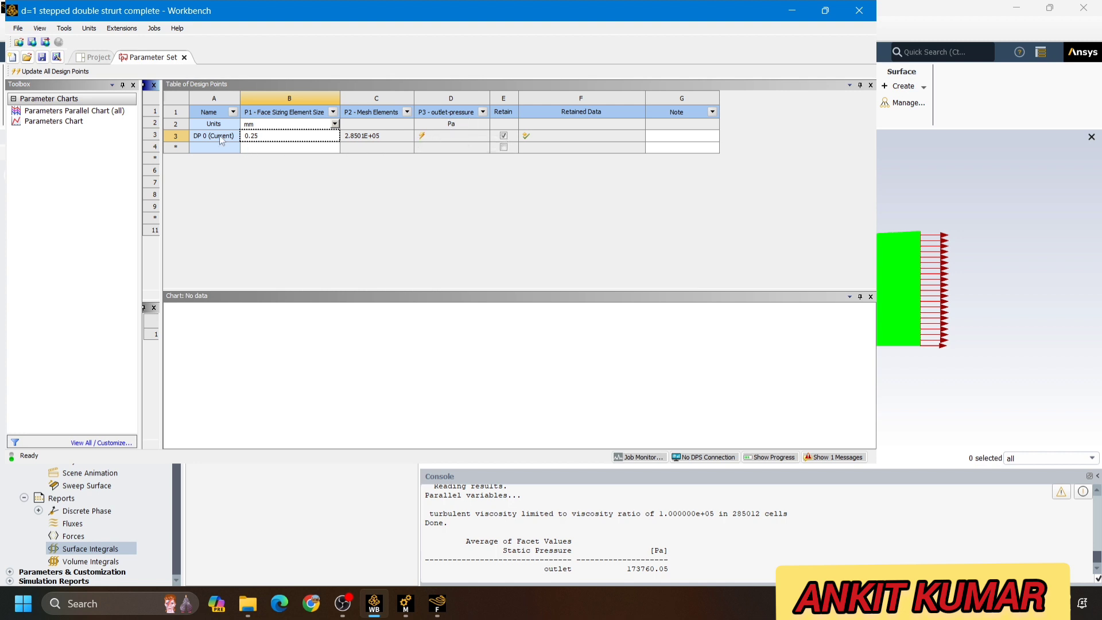
left_click(176, 137)
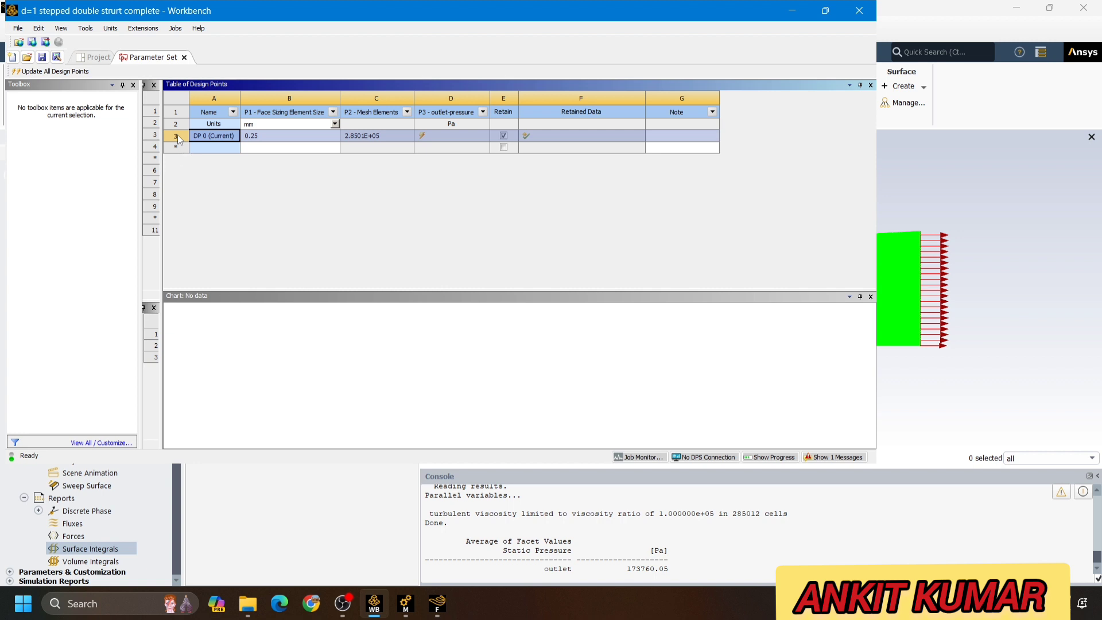
right_click(178, 138)
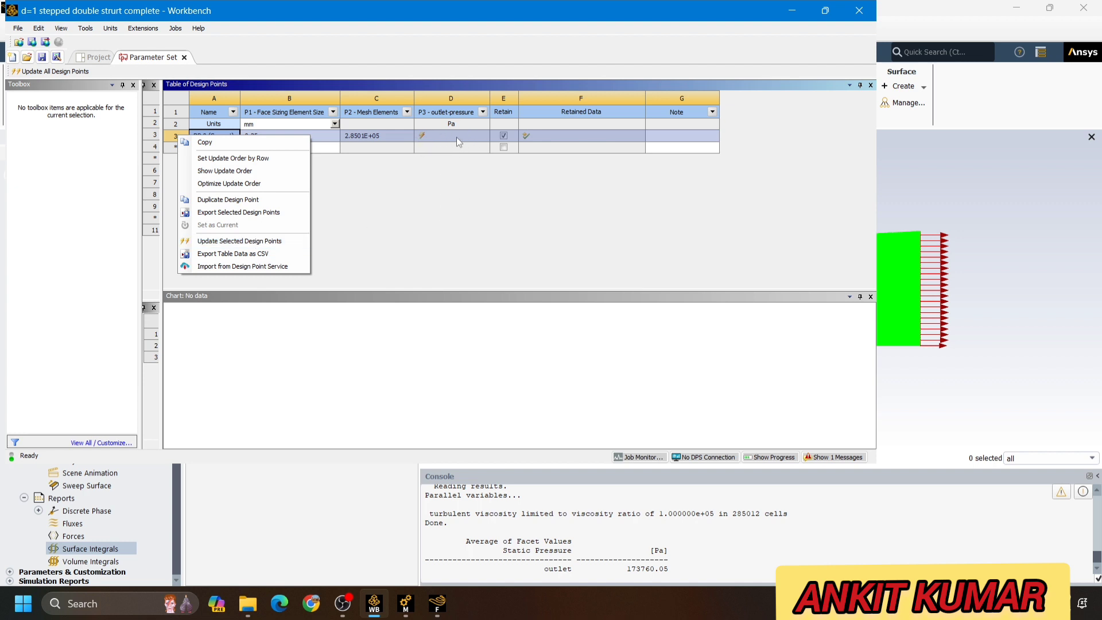
left_click(631, 567)
double_click(631, 567)
left_click(674, 569)
left_click_drag(674, 568, 616, 568)
left_click(679, 571)
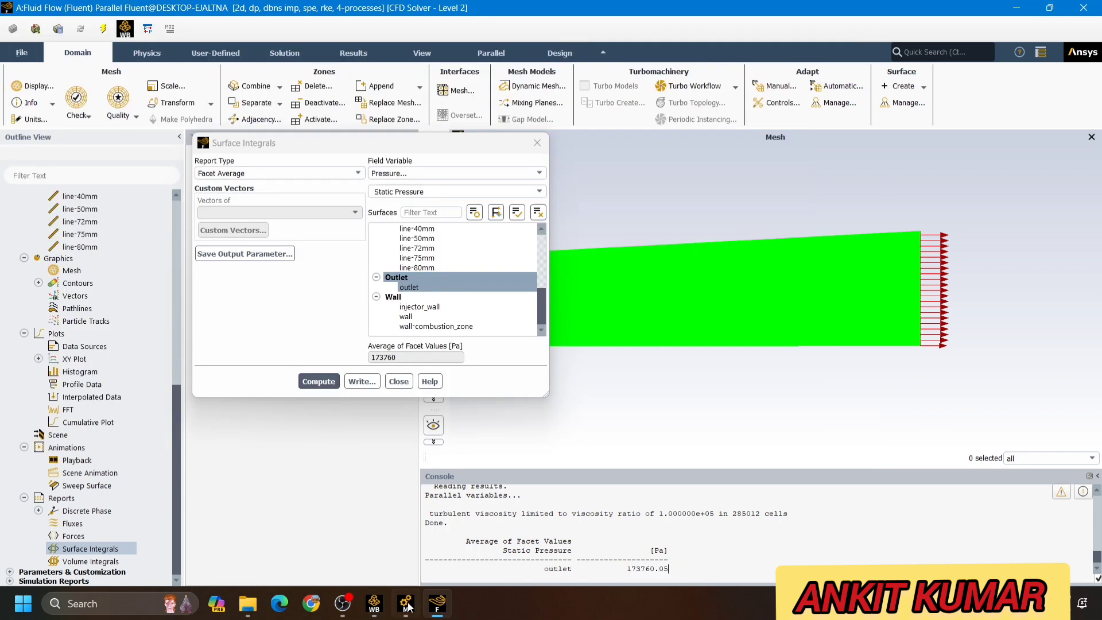
left_click(376, 603)
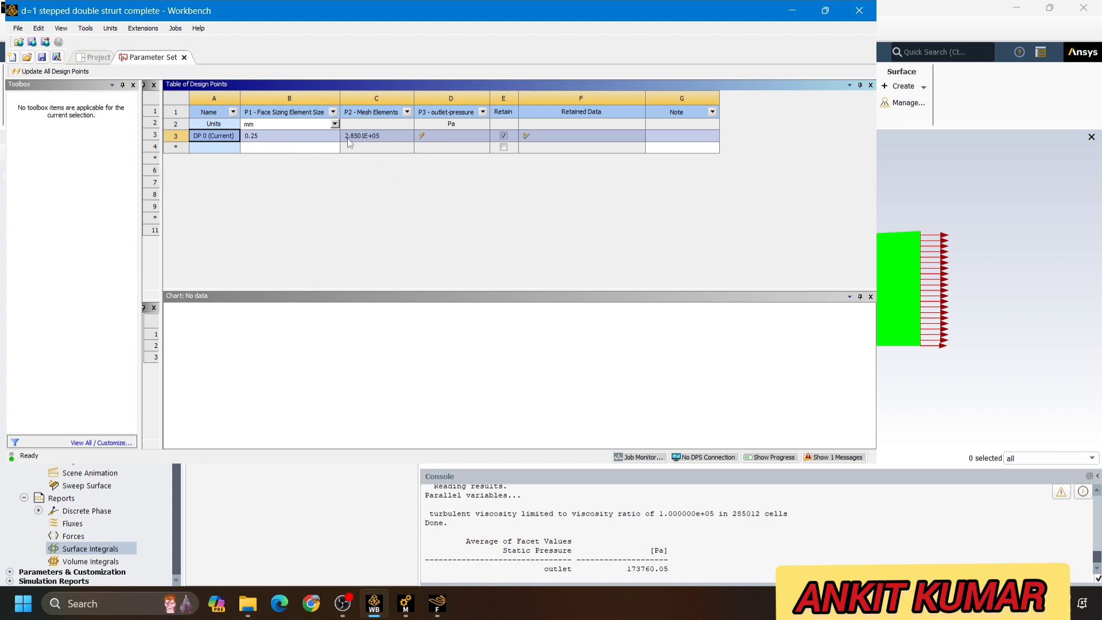
right_click(169, 139)
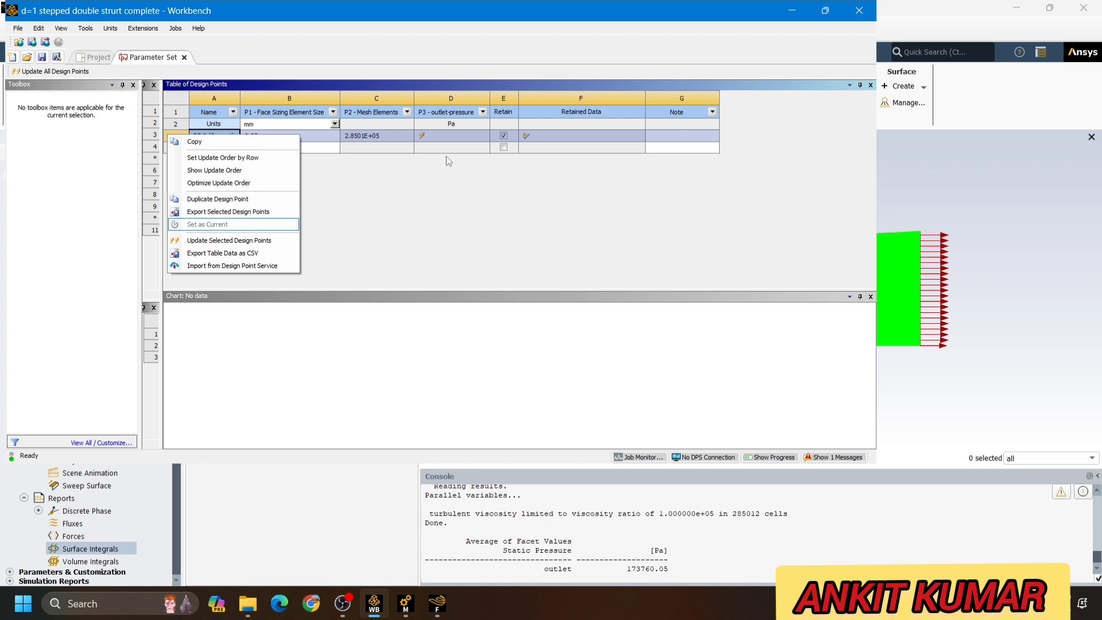
left_click(388, 204)
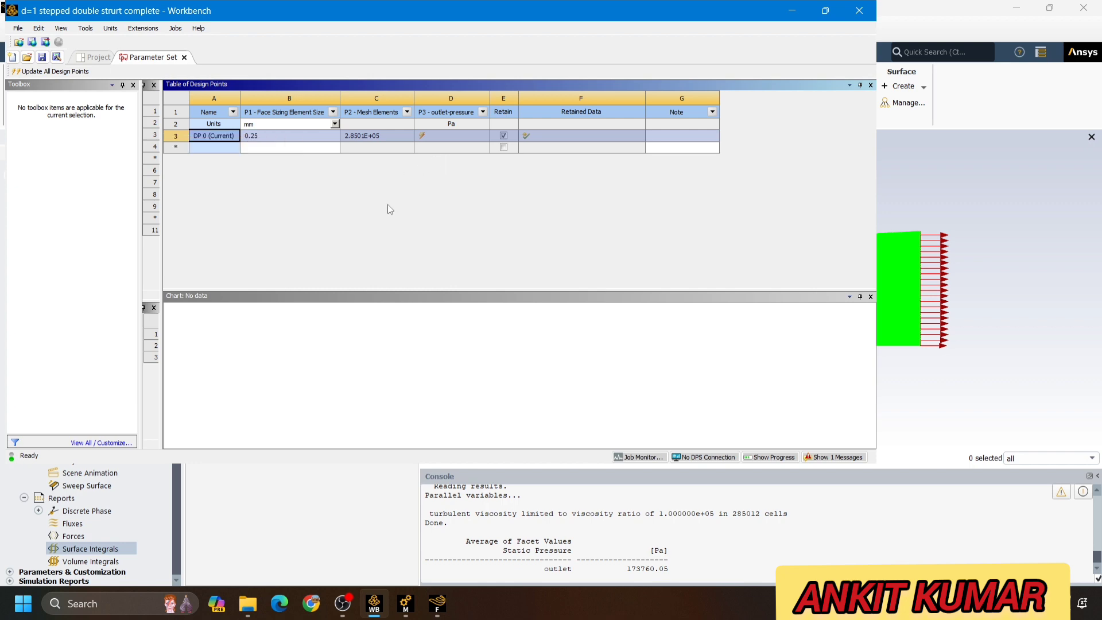
- Switch to Fluent, change the field variable to static temperature and compute its facet average on the outlet, checking the console value
left_click(361, 504)
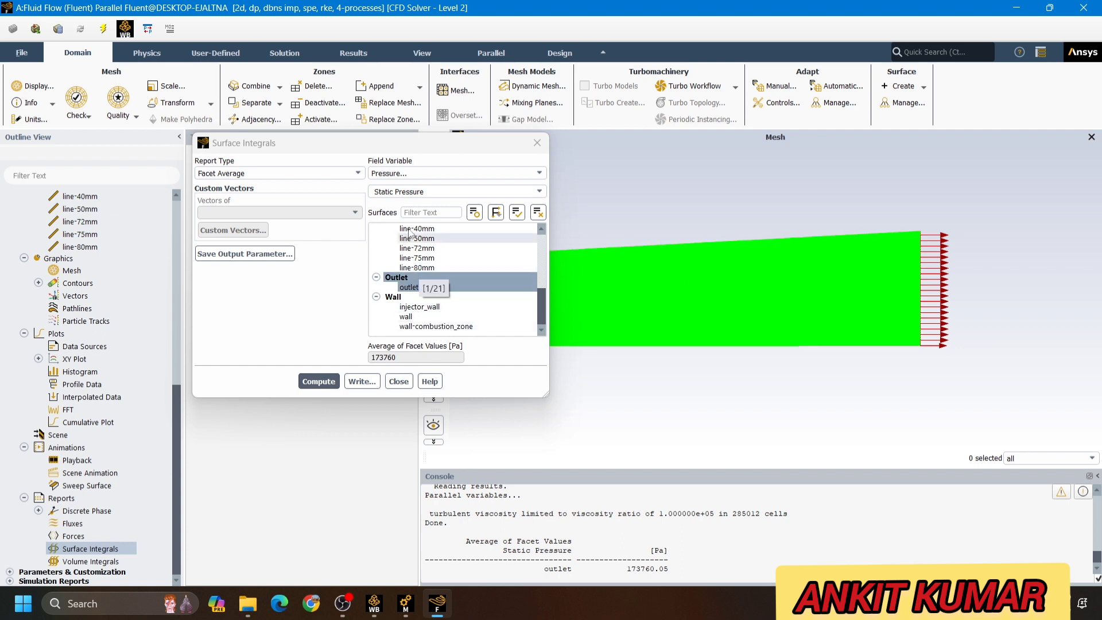
left_click(406, 175)
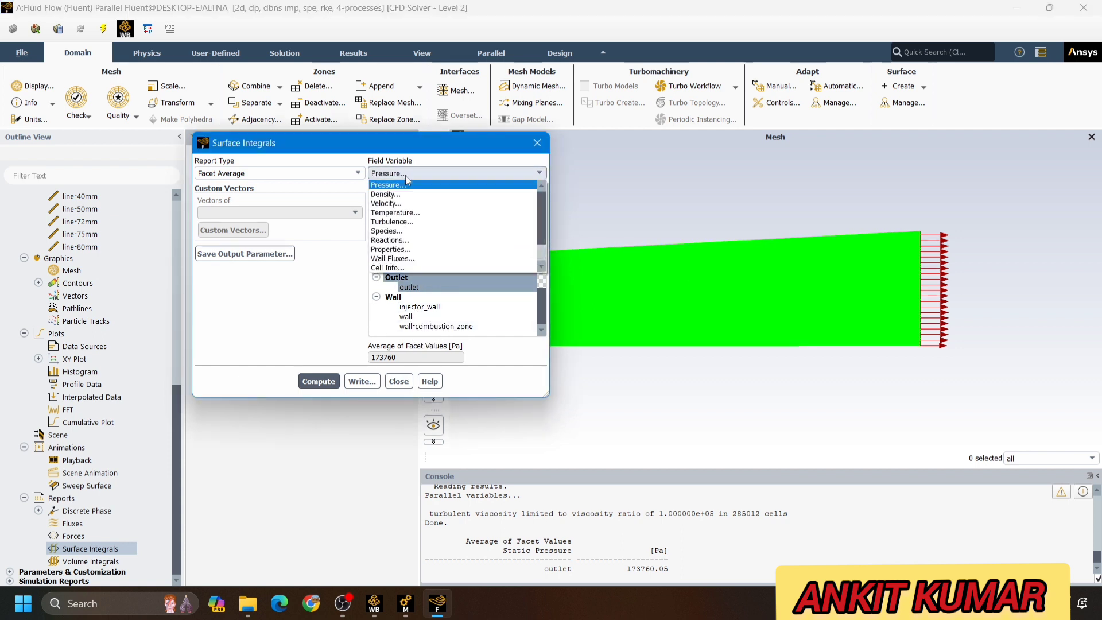
left_click(394, 213)
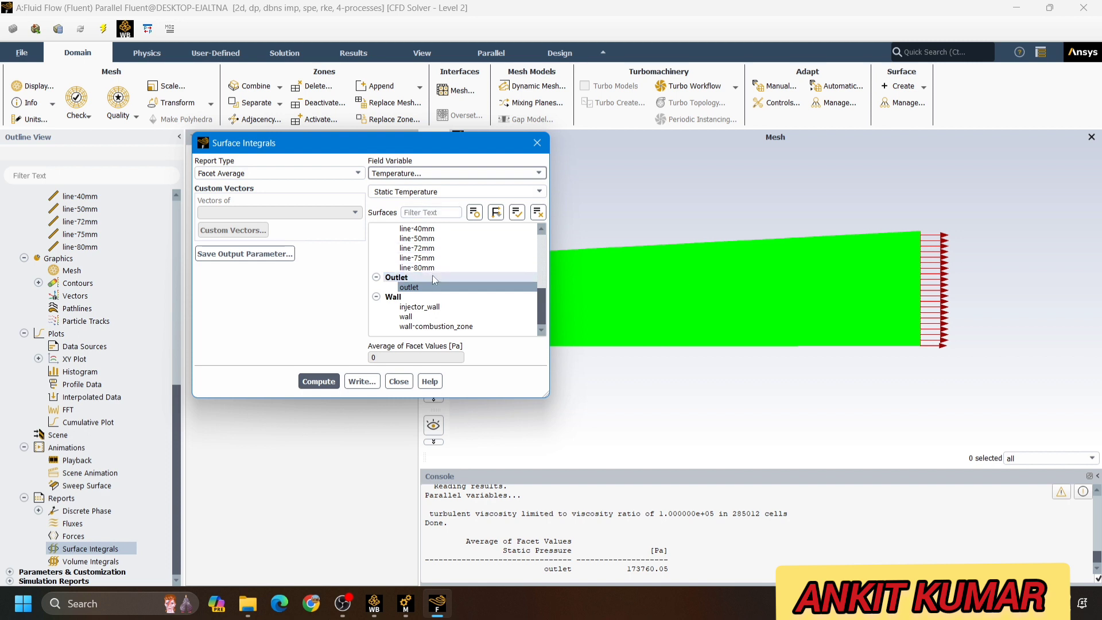
left_click(402, 279)
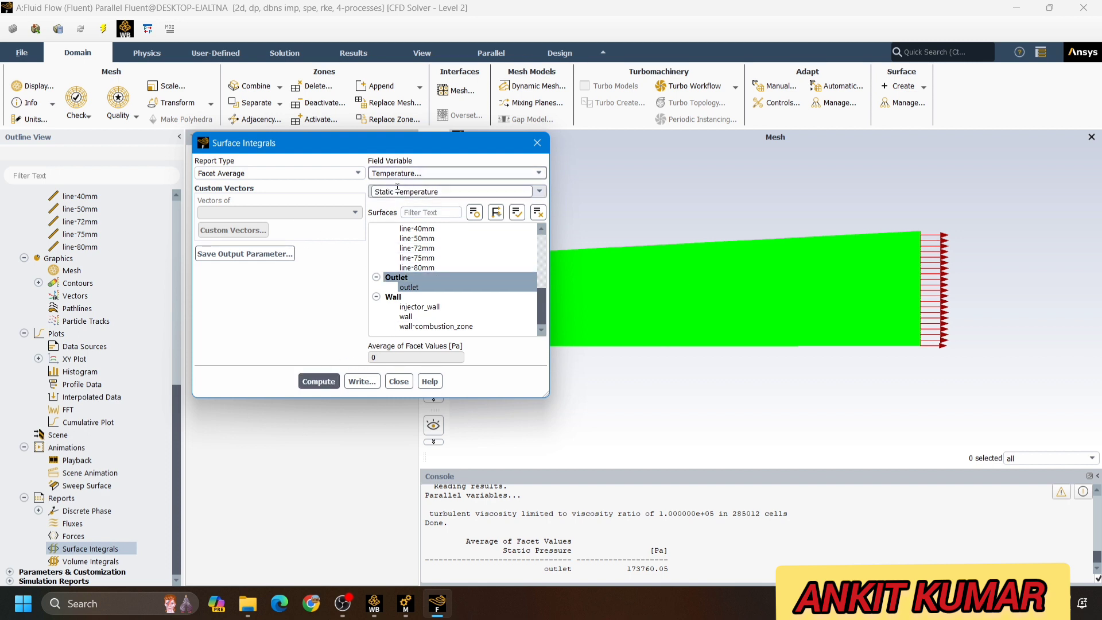
left_click(316, 382)
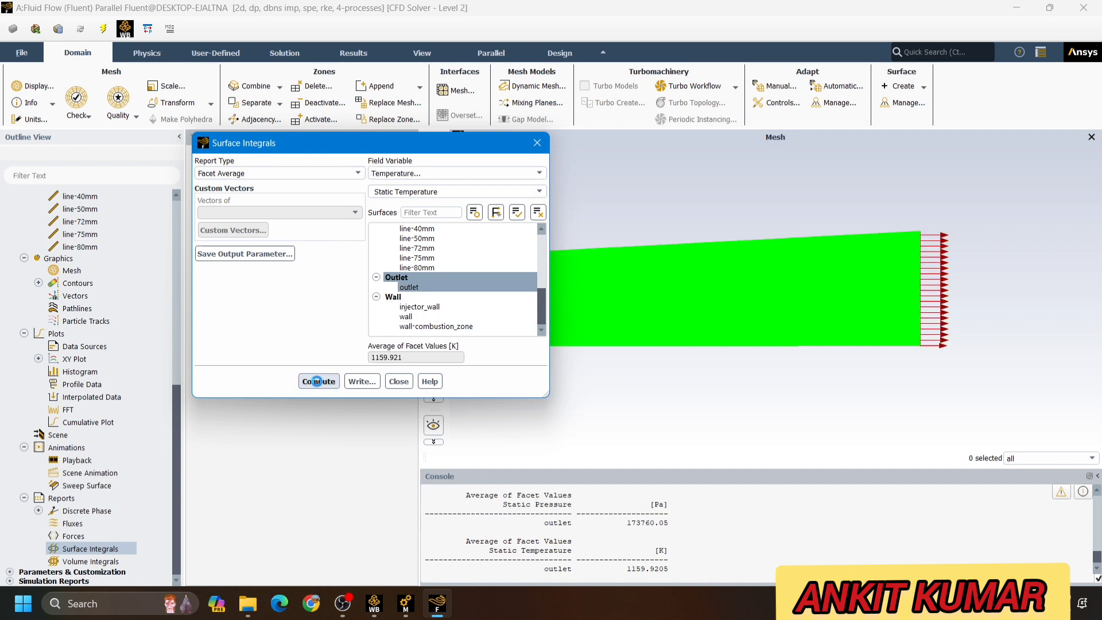
left_click_drag(624, 574, 670, 573)
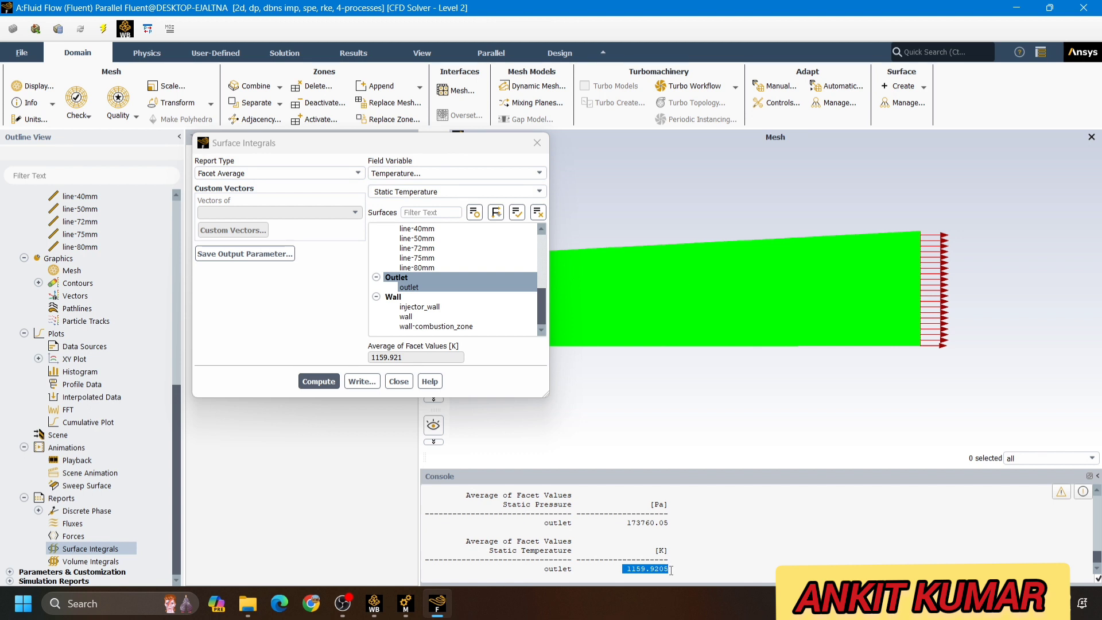
left_click_drag(670, 570, 617, 568)
left_click(328, 486)
- Save the outlet's facet-averaged static temperature as a new output parameter named Outlet temperature
left_click(249, 254)
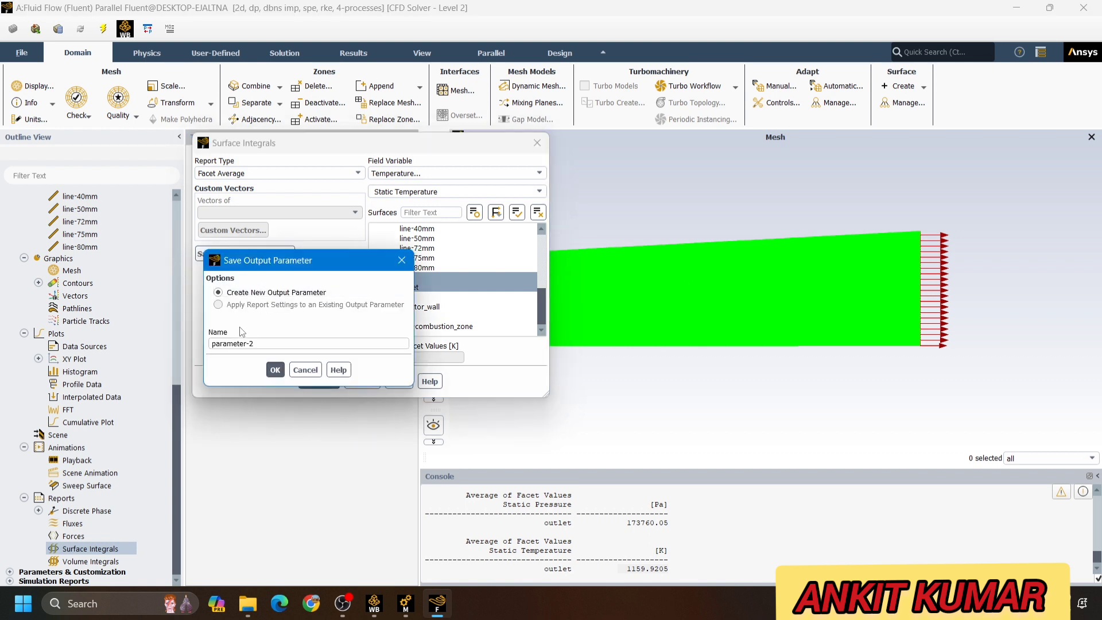
left_click_drag(274, 343, 191, 342)
key("BackSpace")
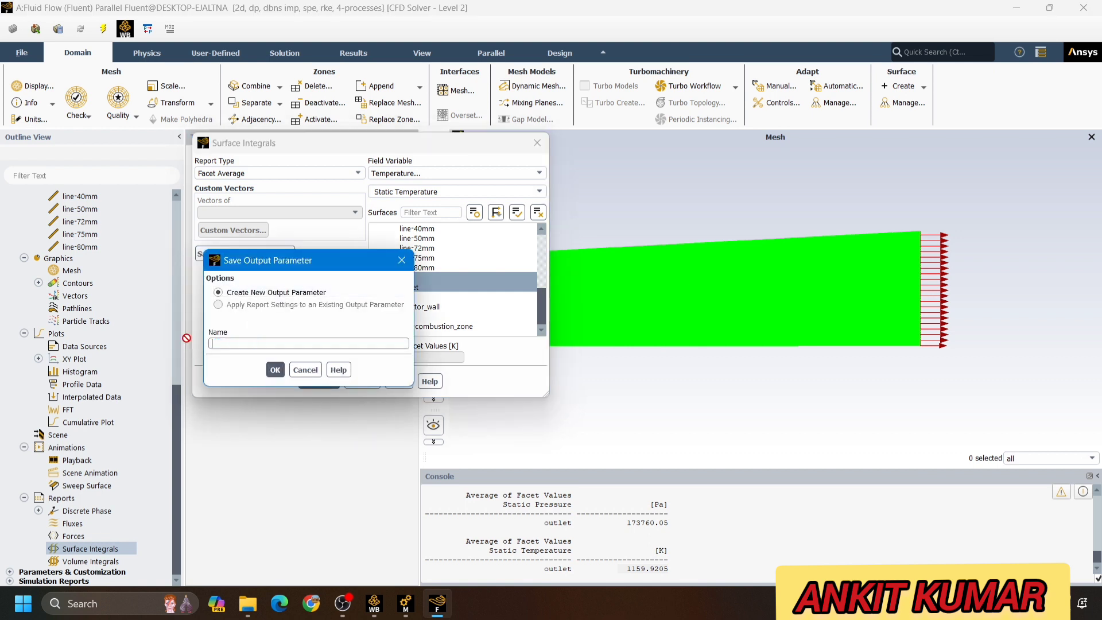
type("Outler temperatur")
left_click(275, 372)
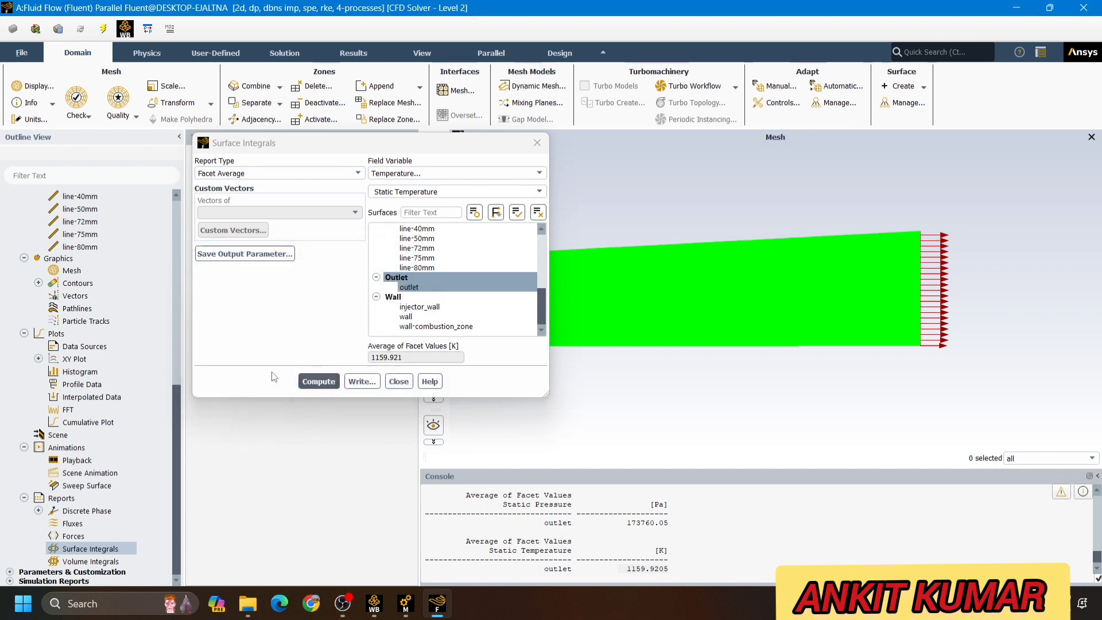
- Switch to Workbench, check the new output columns in the Parameter Set and update design point DP 0, agreeing to continue
left_click(373, 604)
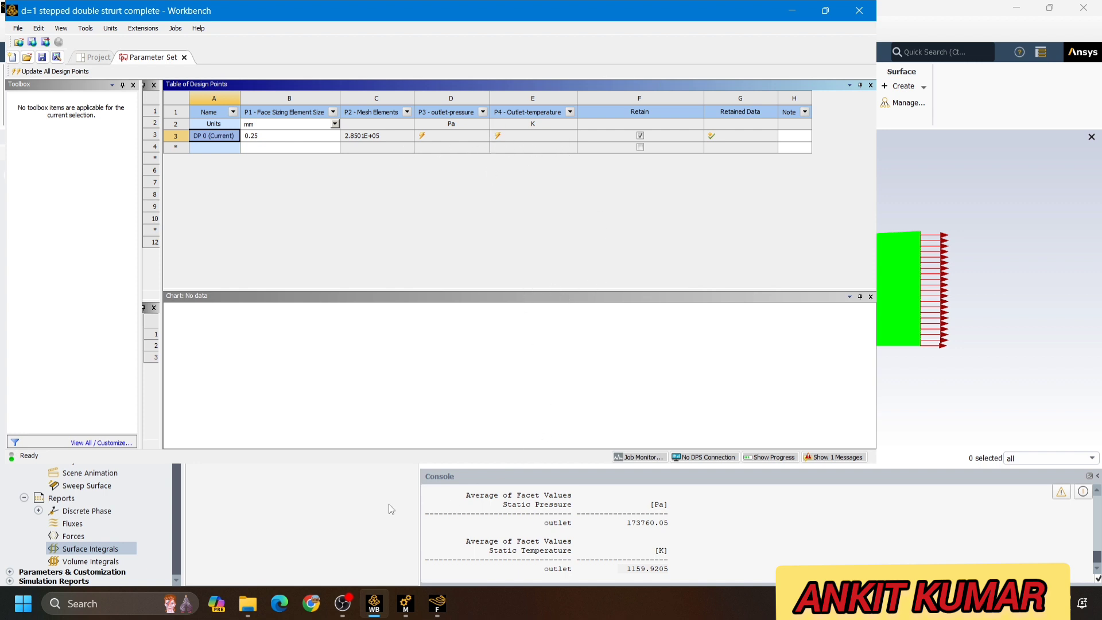
left_click(368, 506)
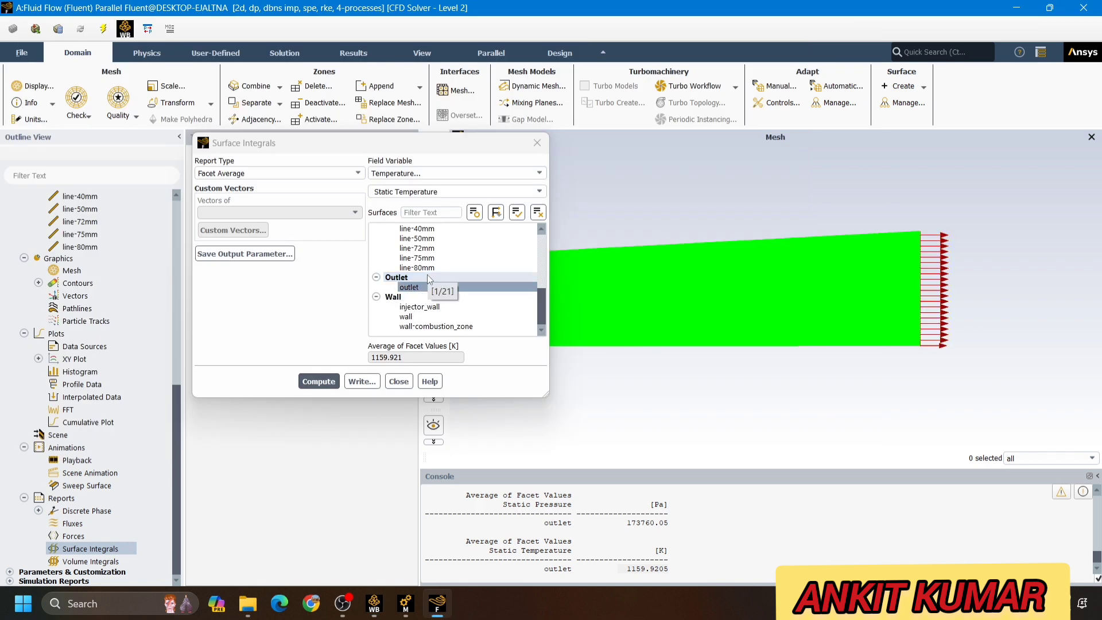
left_click(372, 602)
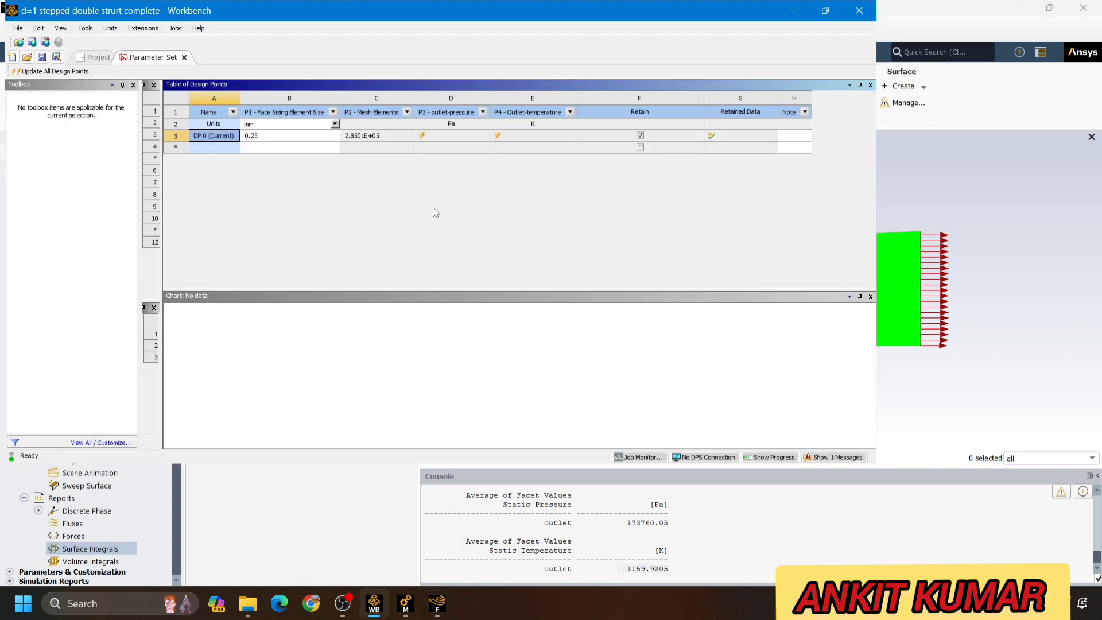
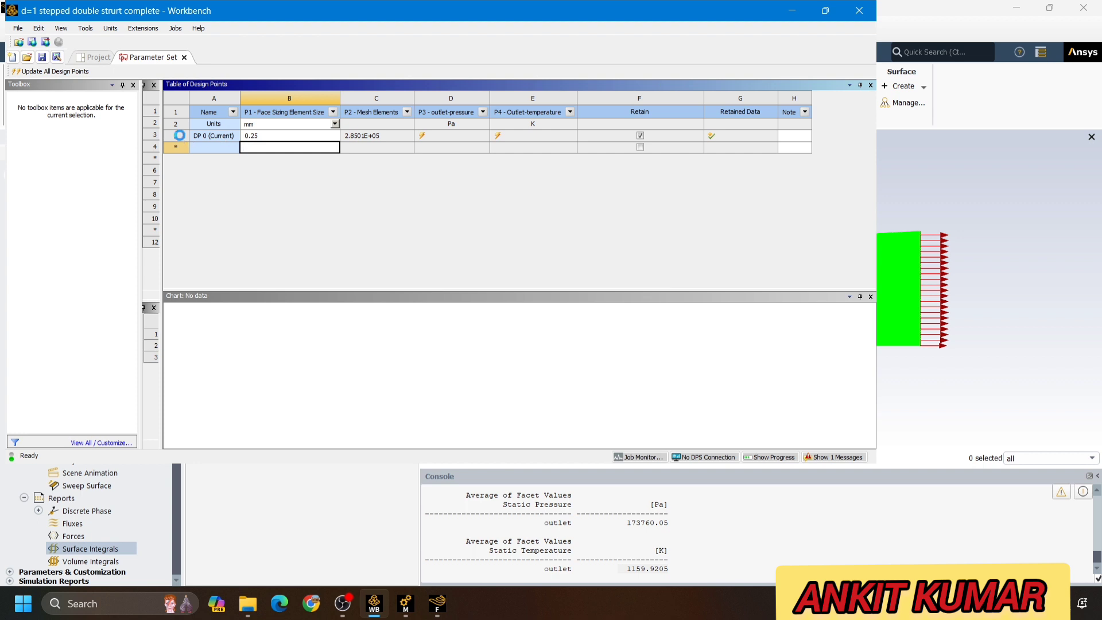
left_click(178, 136)
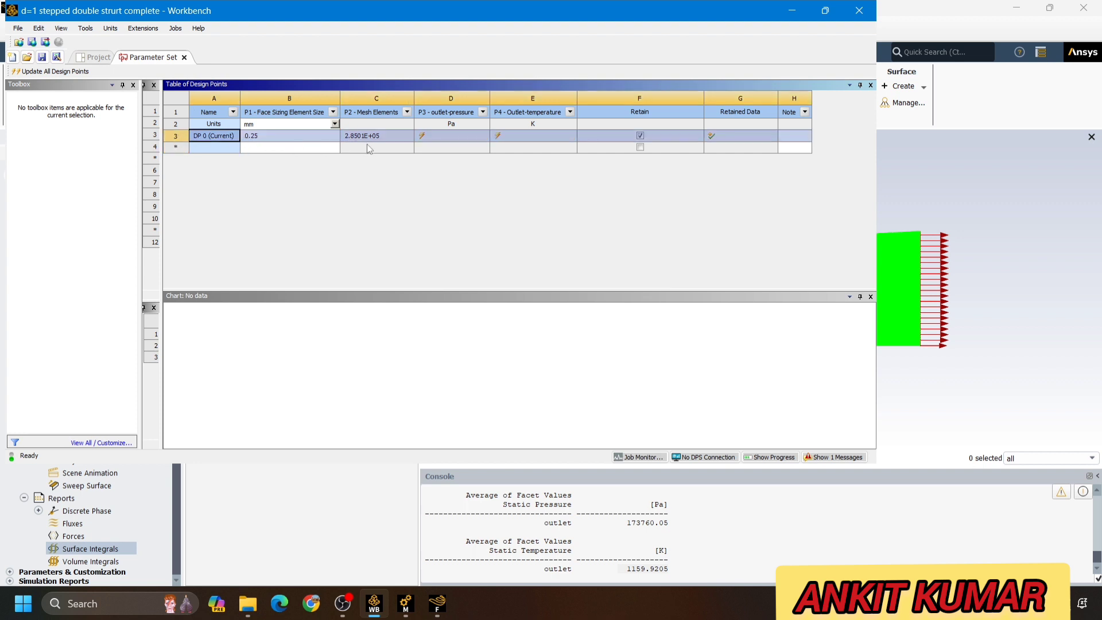
right_click(175, 139)
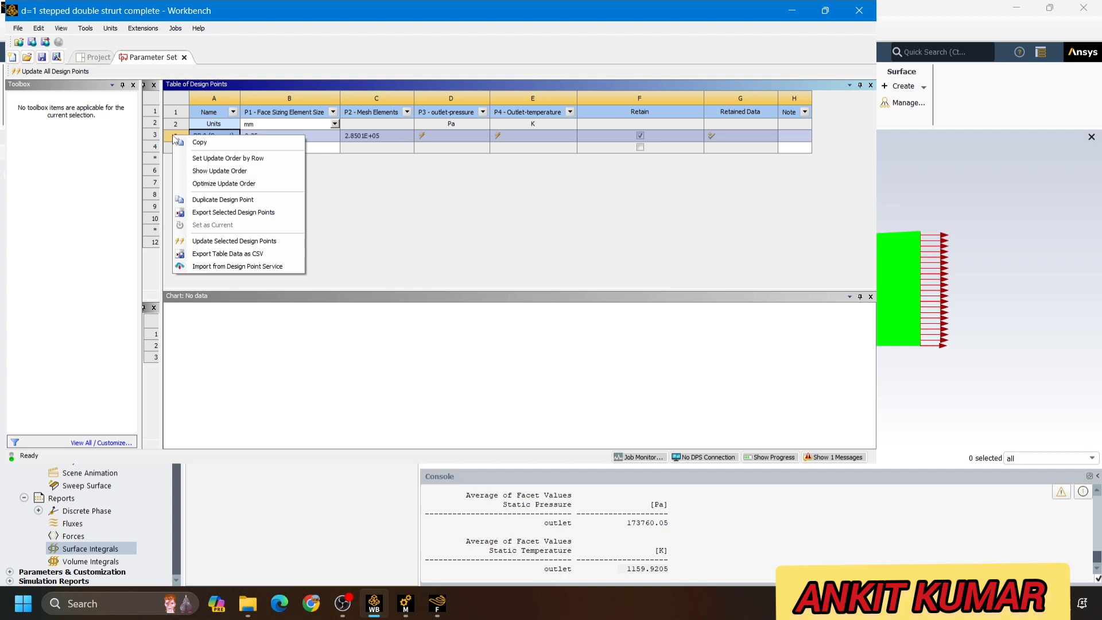
left_click(199, 241)
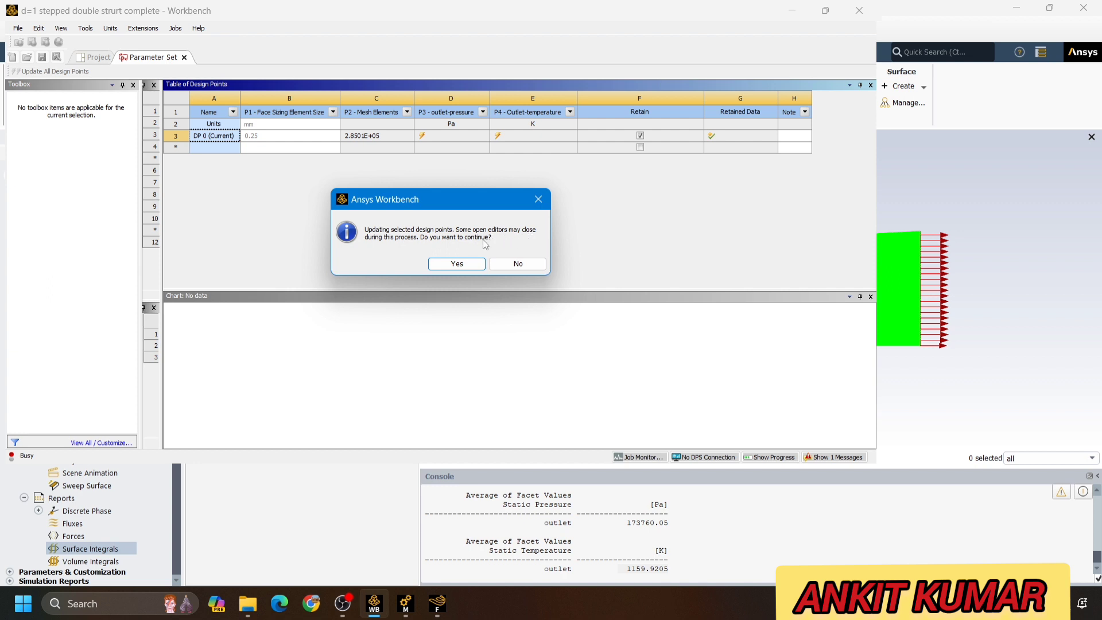
left_click(453, 265)
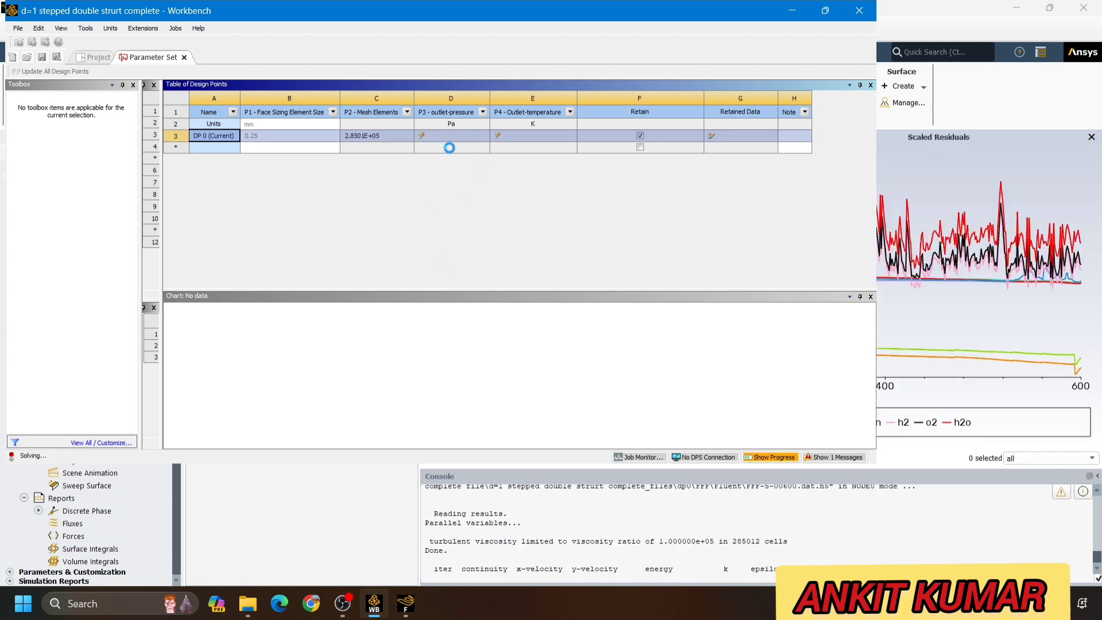
- Maximize the Workbench window and switch to Fluent to examine the scaled residuals of the running solution
left_click(825, 14)
double_click(510, 48)
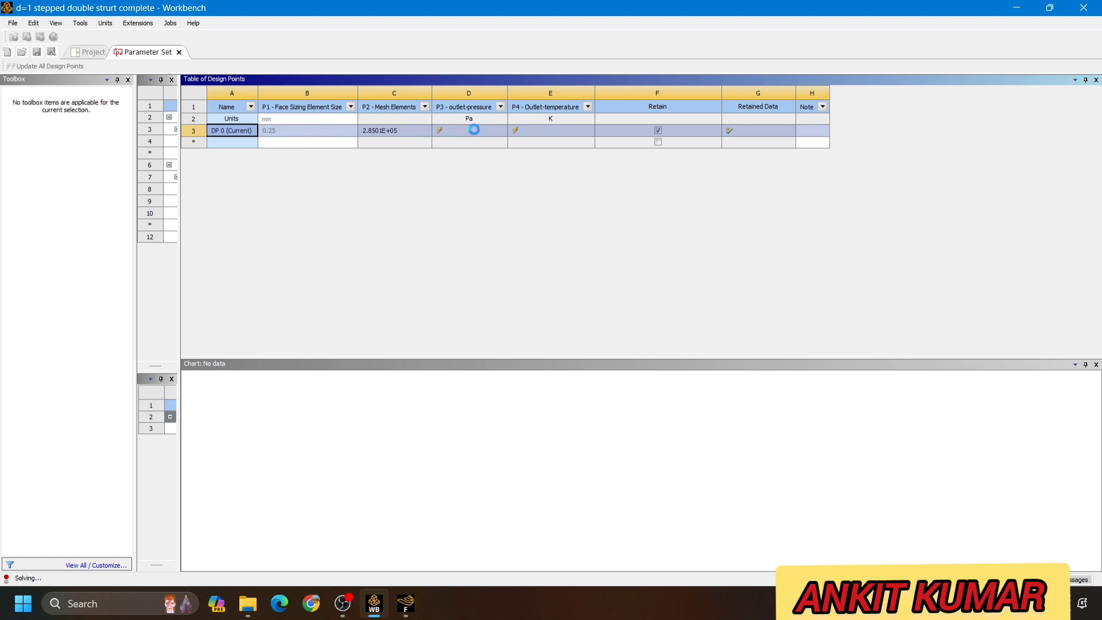
left_click(405, 603)
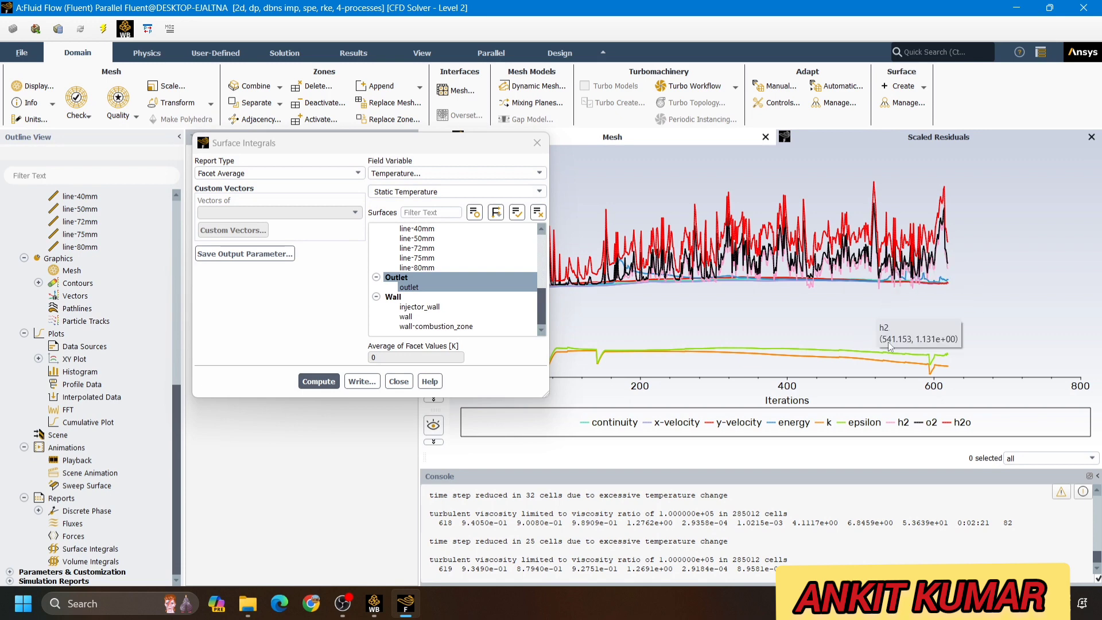
- Return to Workbench and close the narrow parameter outline pane beside the design points table
left_click(373, 603)
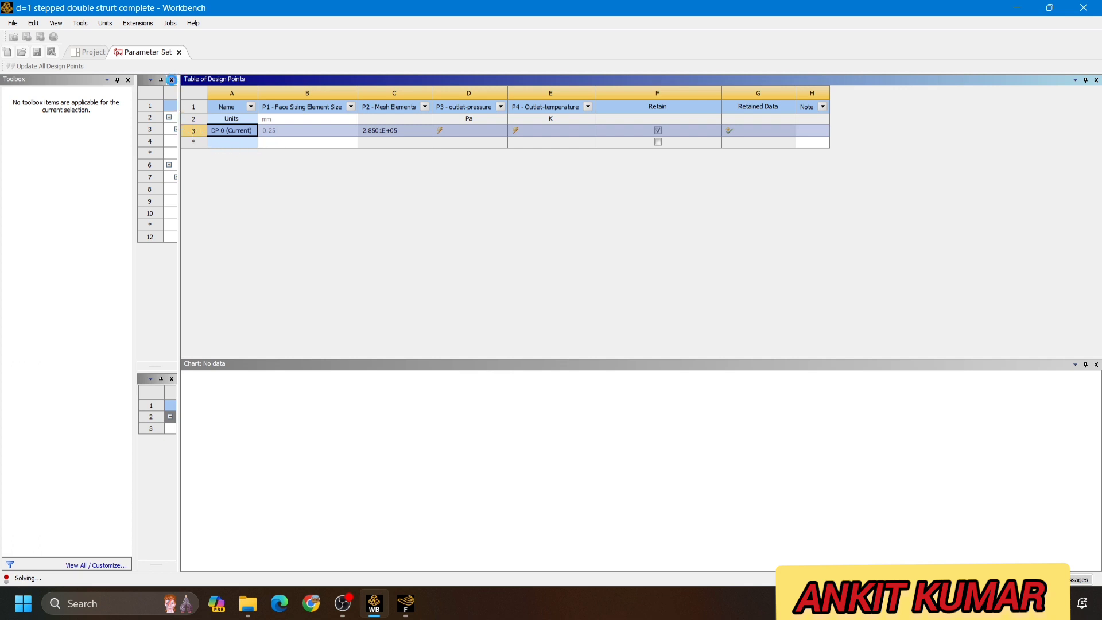
left_click(171, 80)
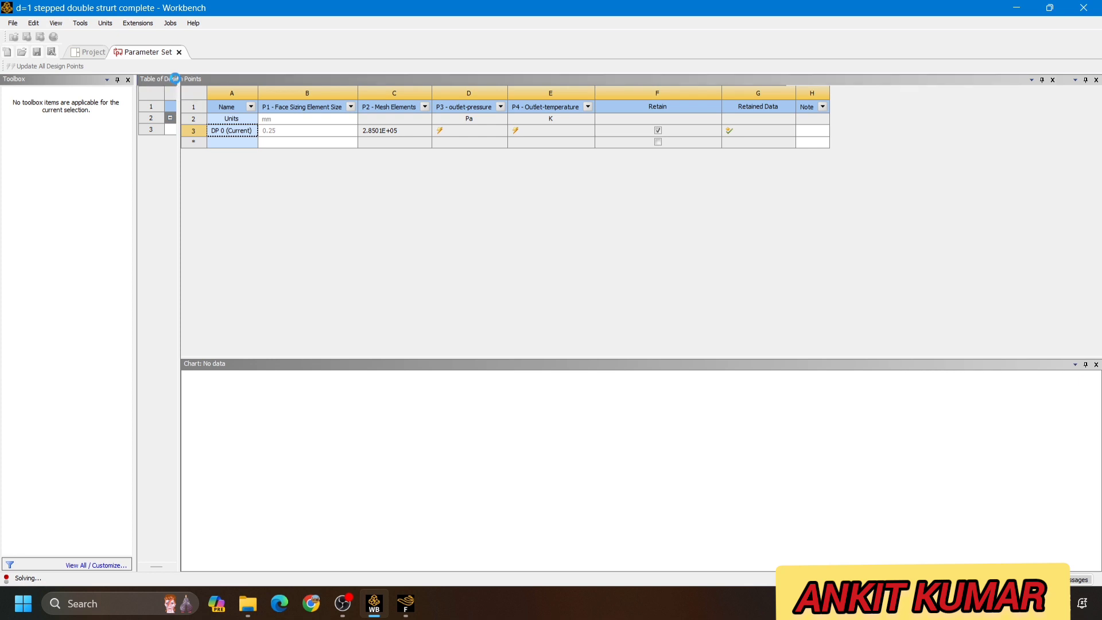
- Close the remaining narrow pane beside the design points table and show the progress of the running update
left_click(173, 79)
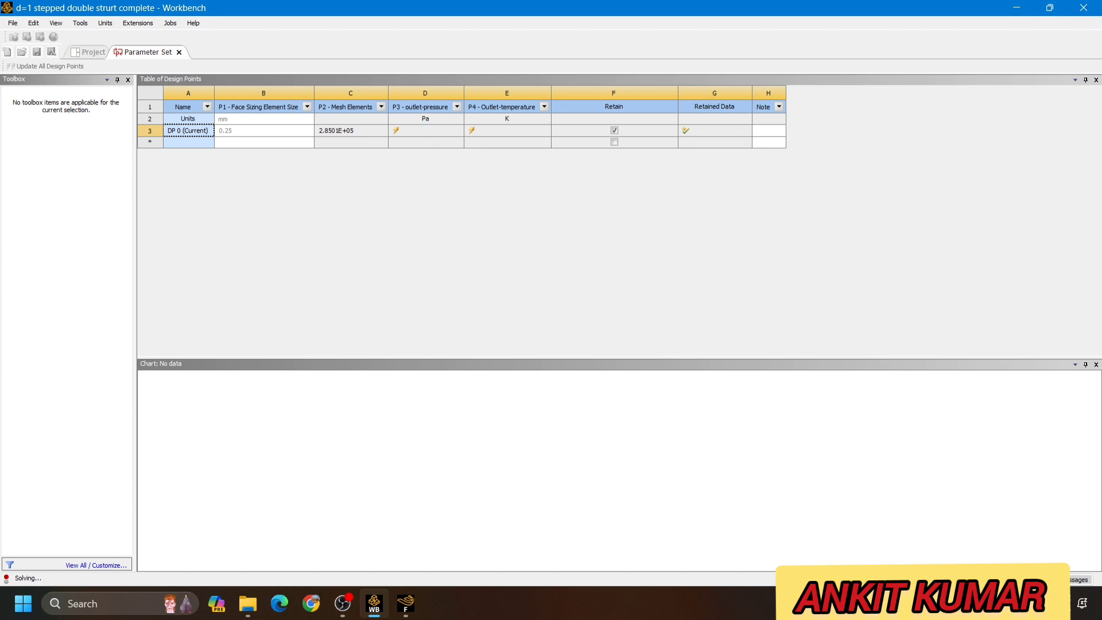
left_click(1033, 579)
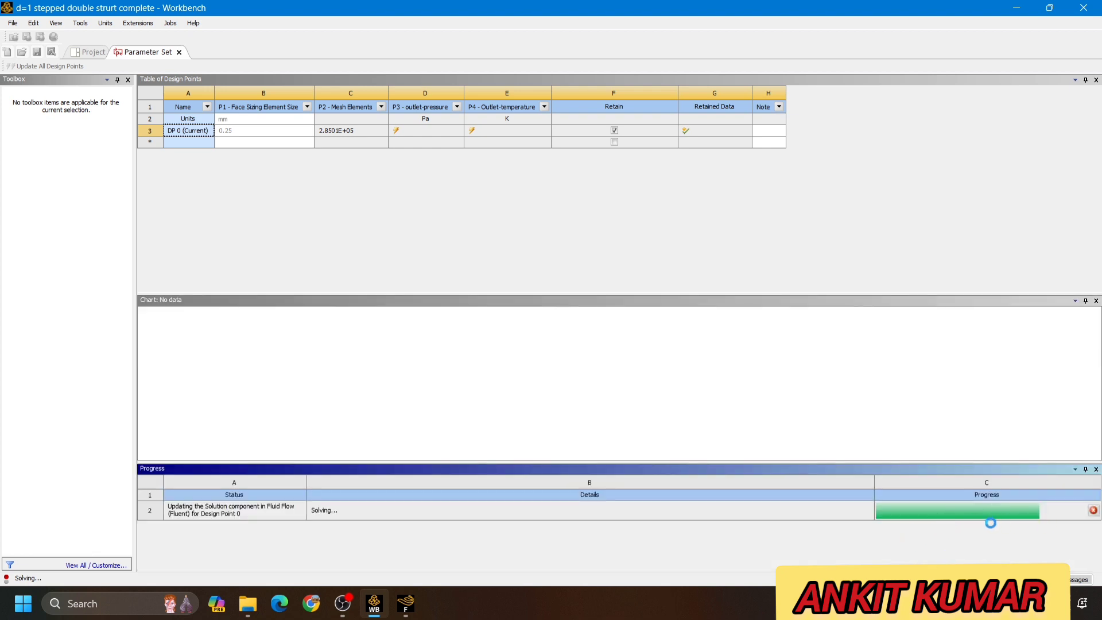
mouse_move(1034, 518)
- Switch to Fluent and display the scaled residuals plot to examine the completed iterations
left_click(347, 607)
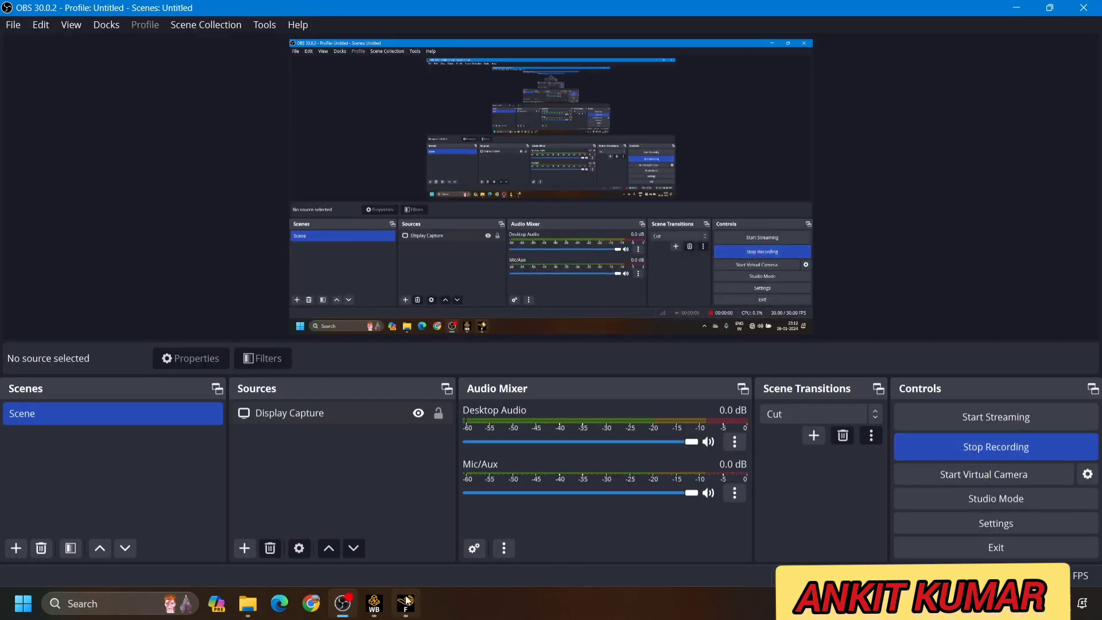
left_click(374, 603)
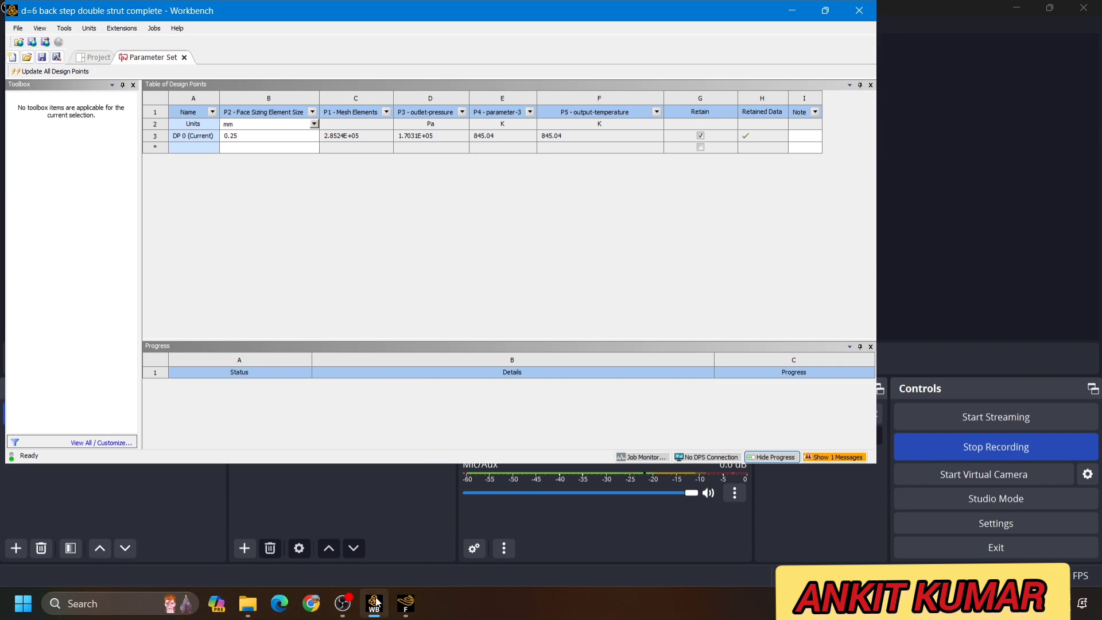
left_click(405, 603)
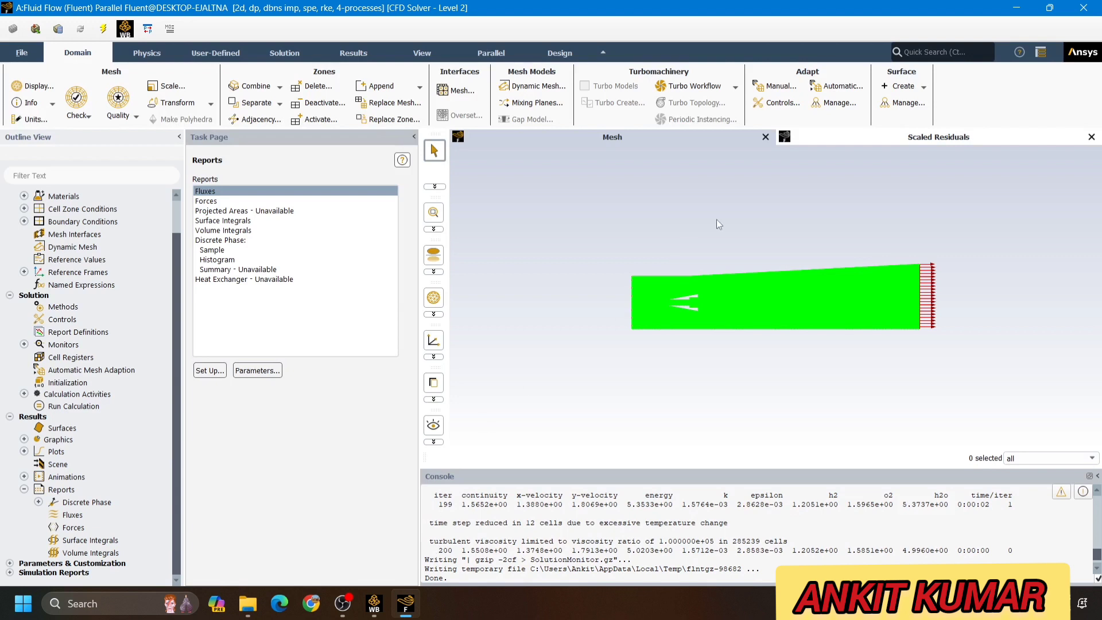
left_click(902, 144)
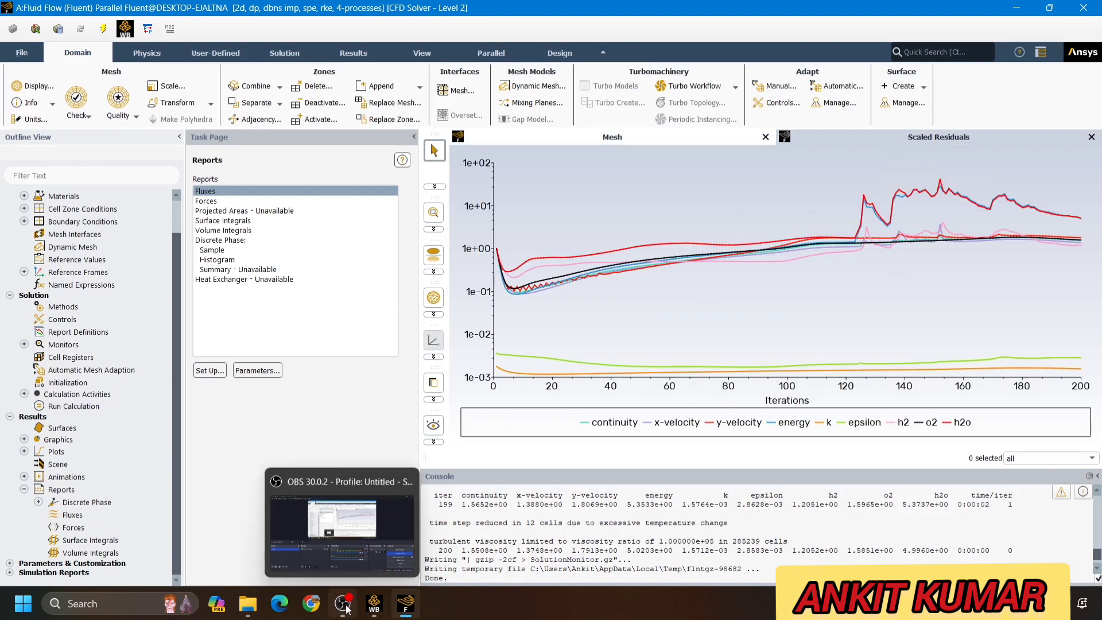
- Return to Workbench and examine the DP 0 pressure and temperature outputs in the design points table
left_click(374, 603)
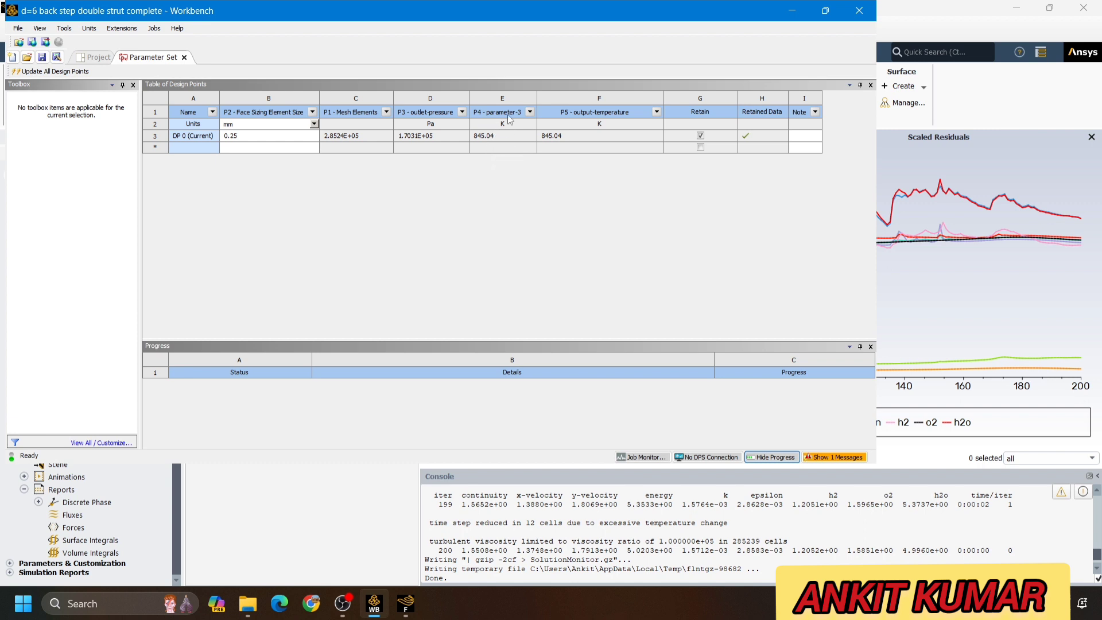
left_click(530, 112)
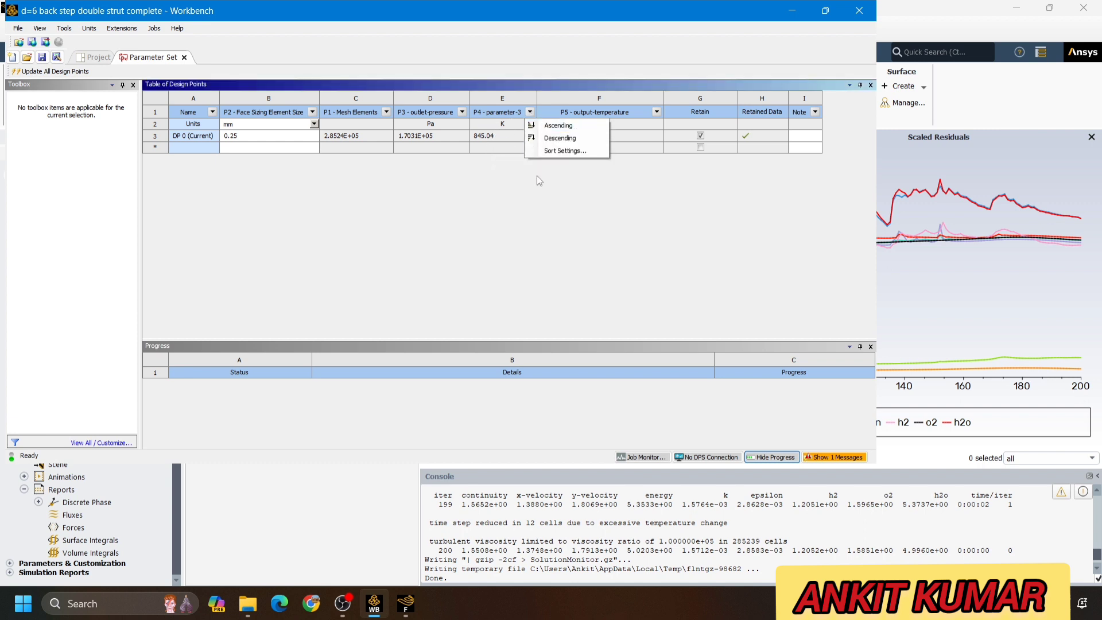
left_click(521, 182)
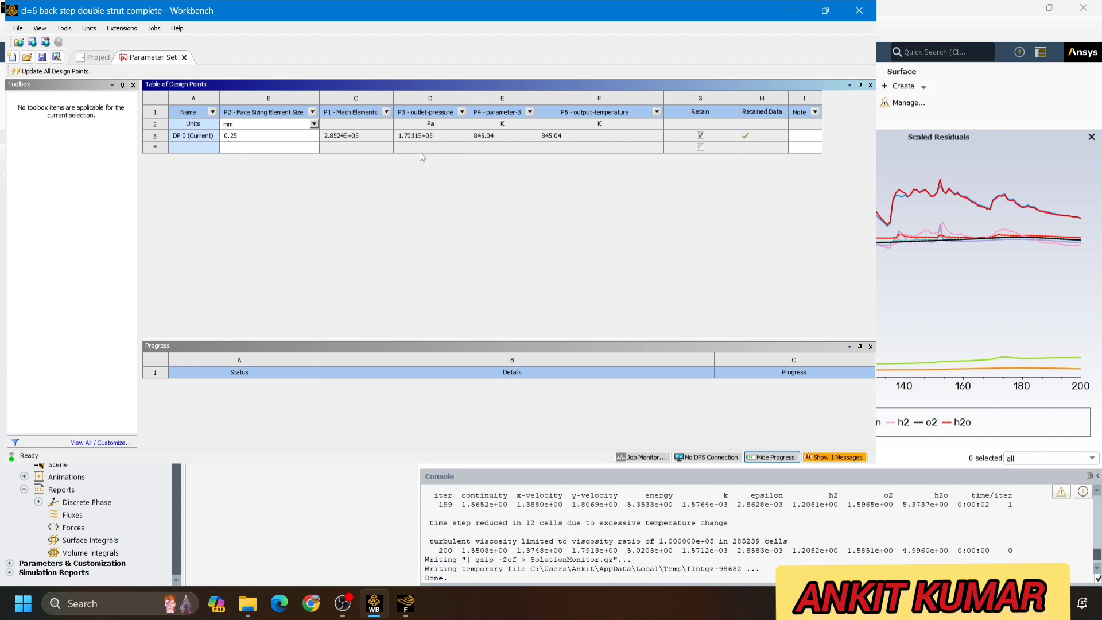
- Add two design points with face sizing element sizes of 0.24 mm and 0.23 mm
left_click(243, 148)
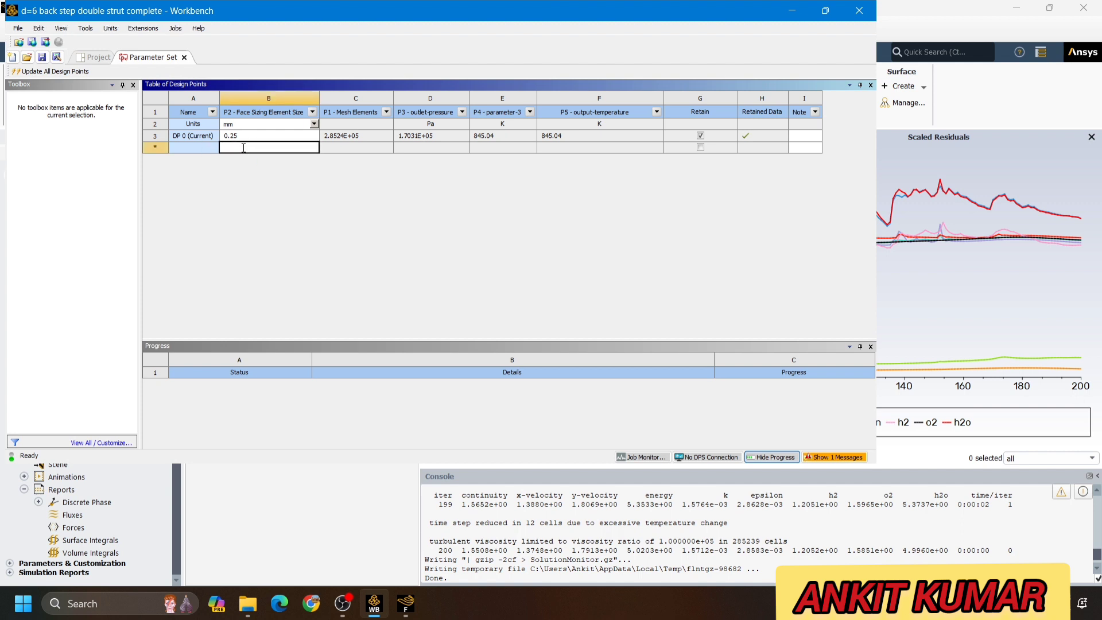
type("0.24")
key("Return")
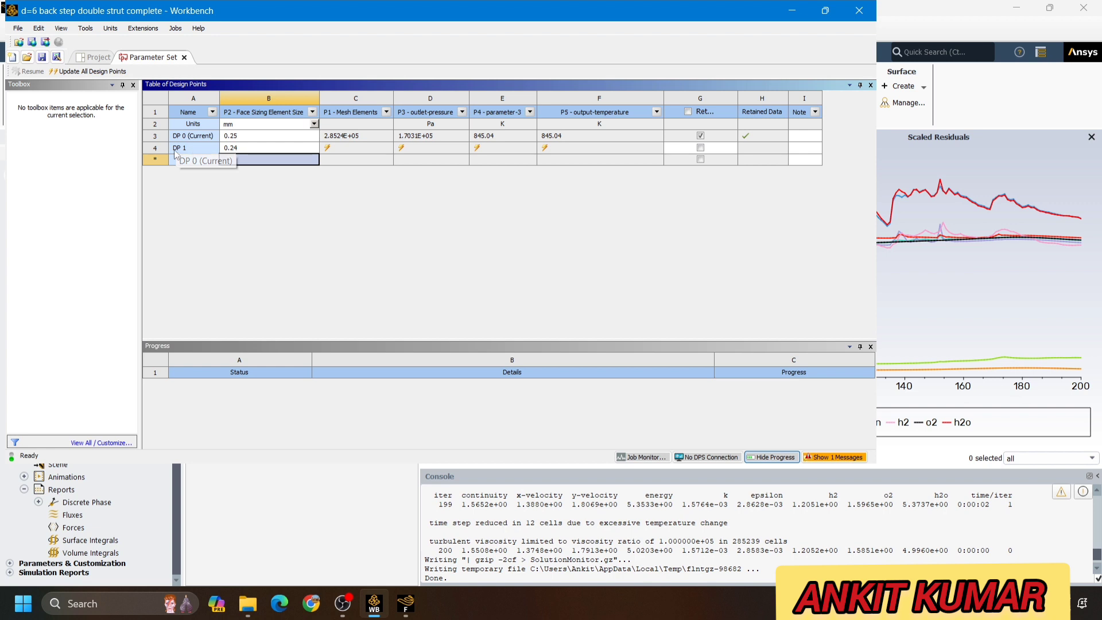
left_click(248, 158)
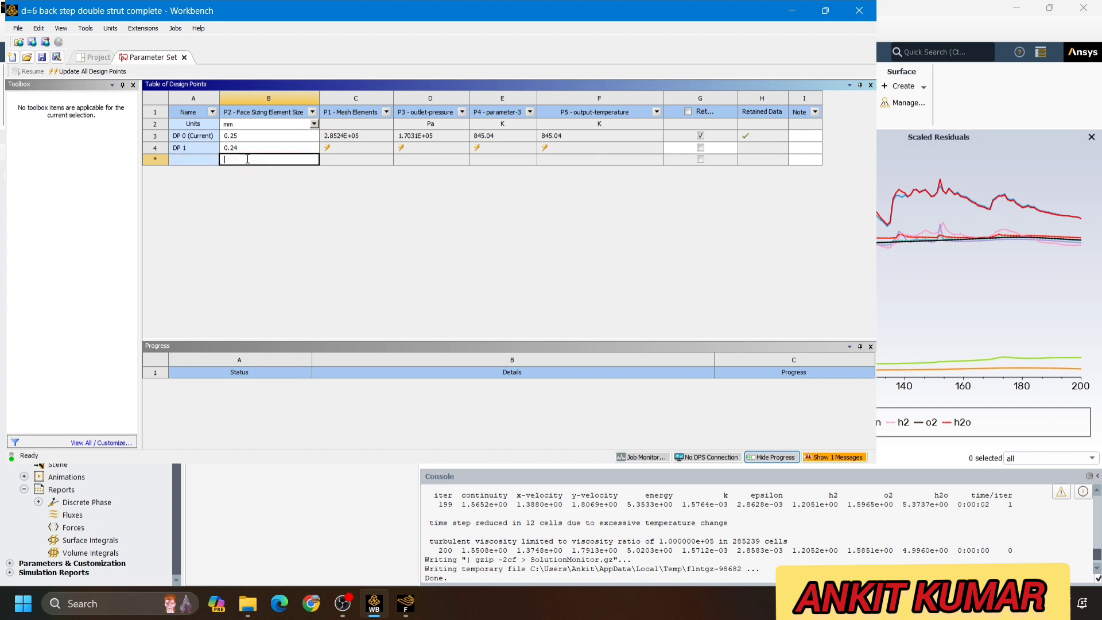
type("0.")
key("Return")
- Add three more design points with face sizing element sizes of 0.22, 0.21 and 0.2 mm
type("0.")
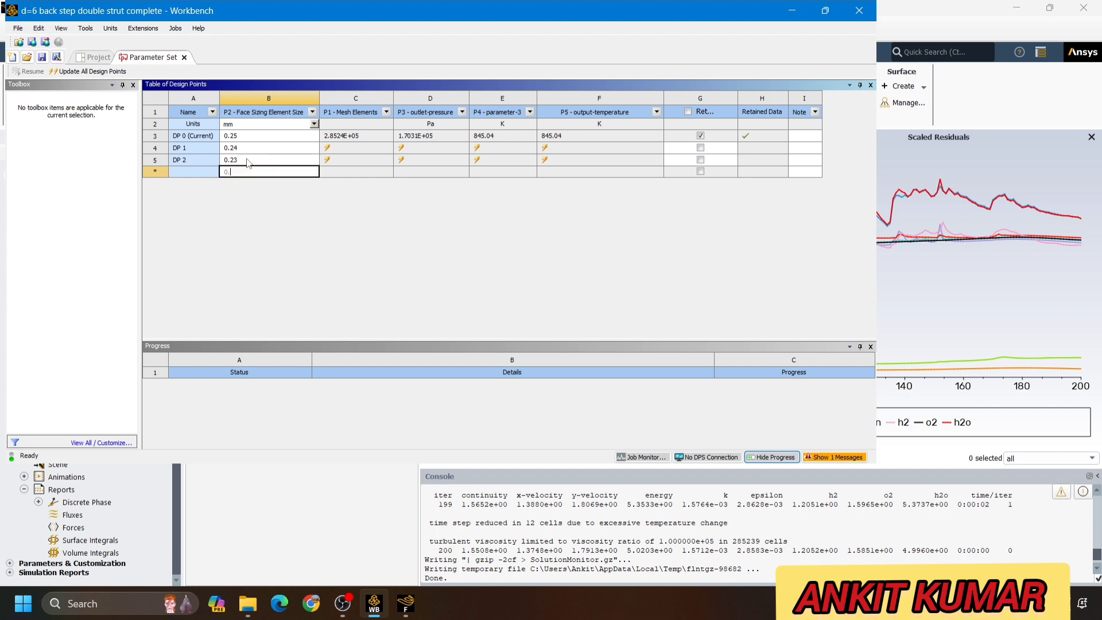
type("22")
key("Return")
type("0.")
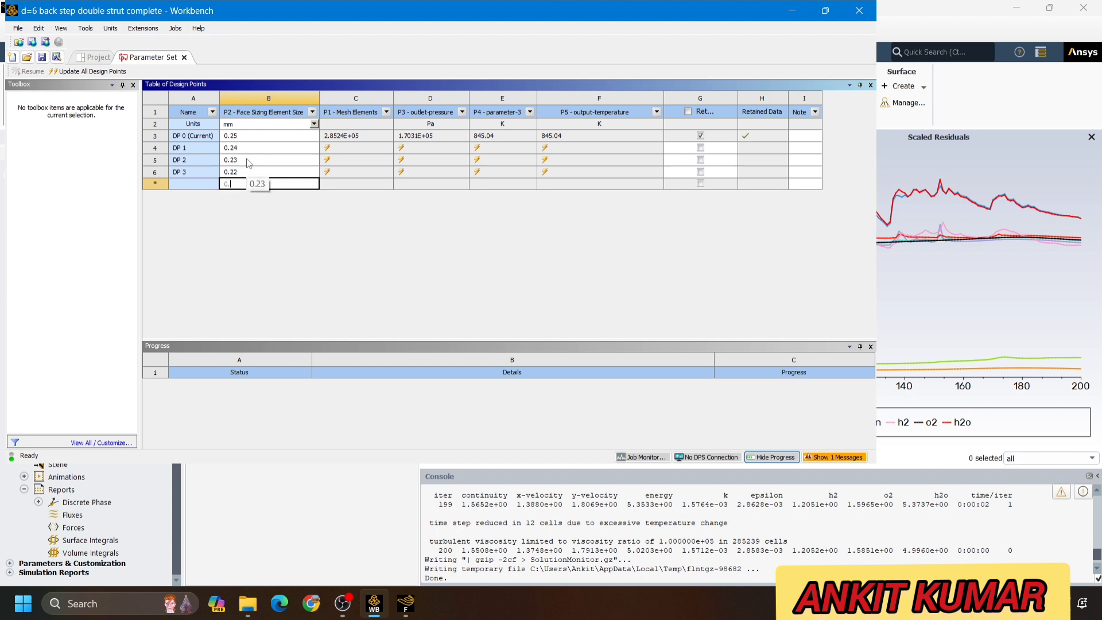
type("21")
key("Return")
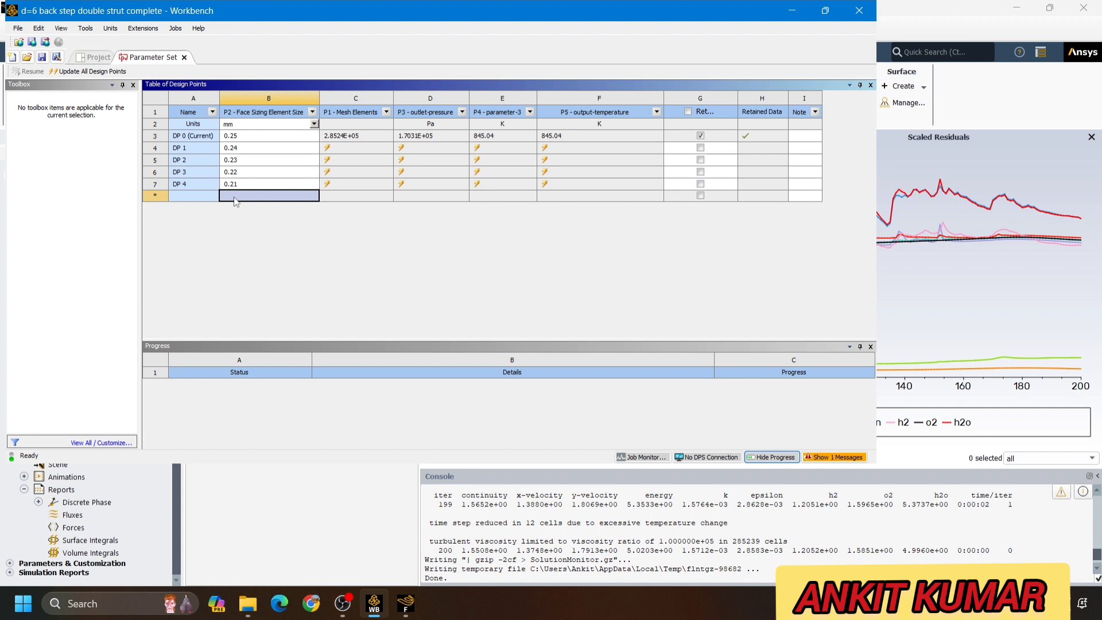
type("0.2")
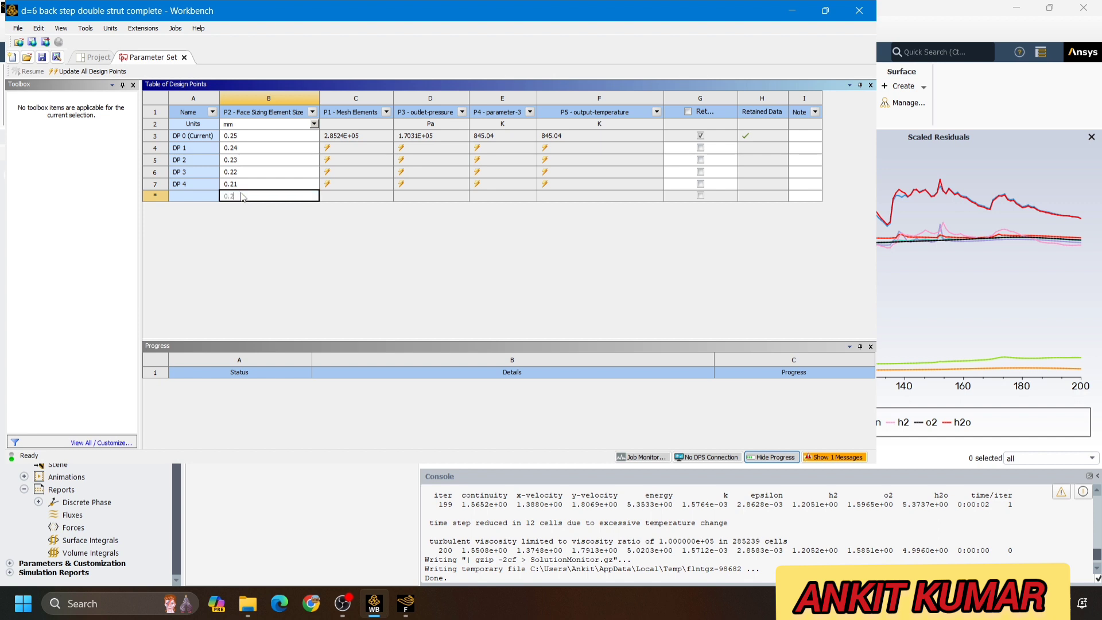
key("Return")
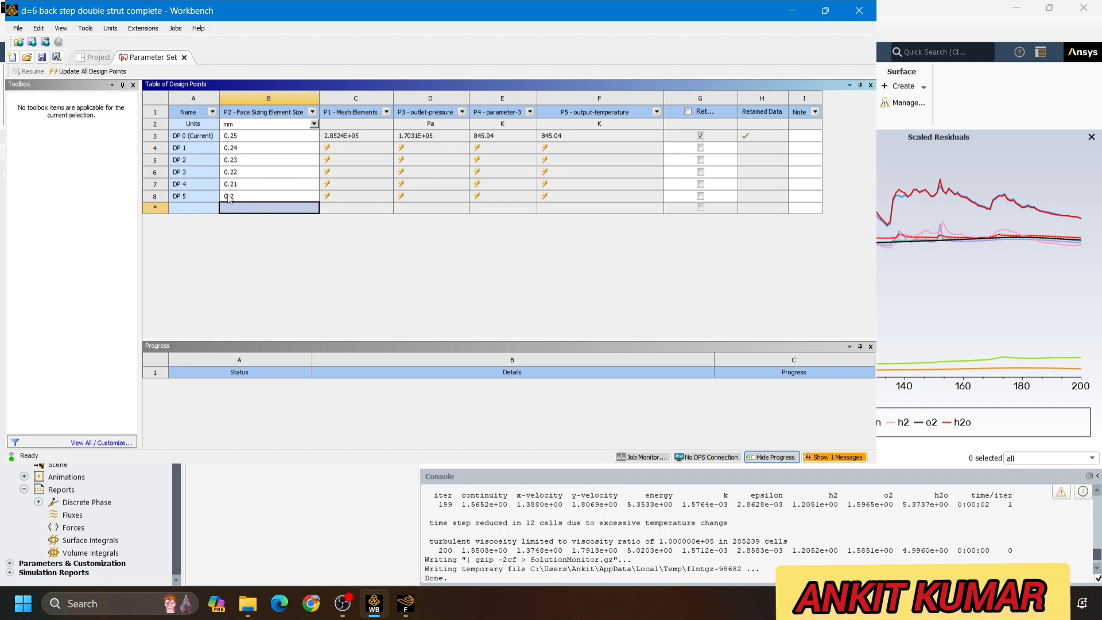
- Enable data retention for design point DP 1 and maximize the Workbench window
left_click(154, 138)
left_click_drag(154, 139, 156, 141)
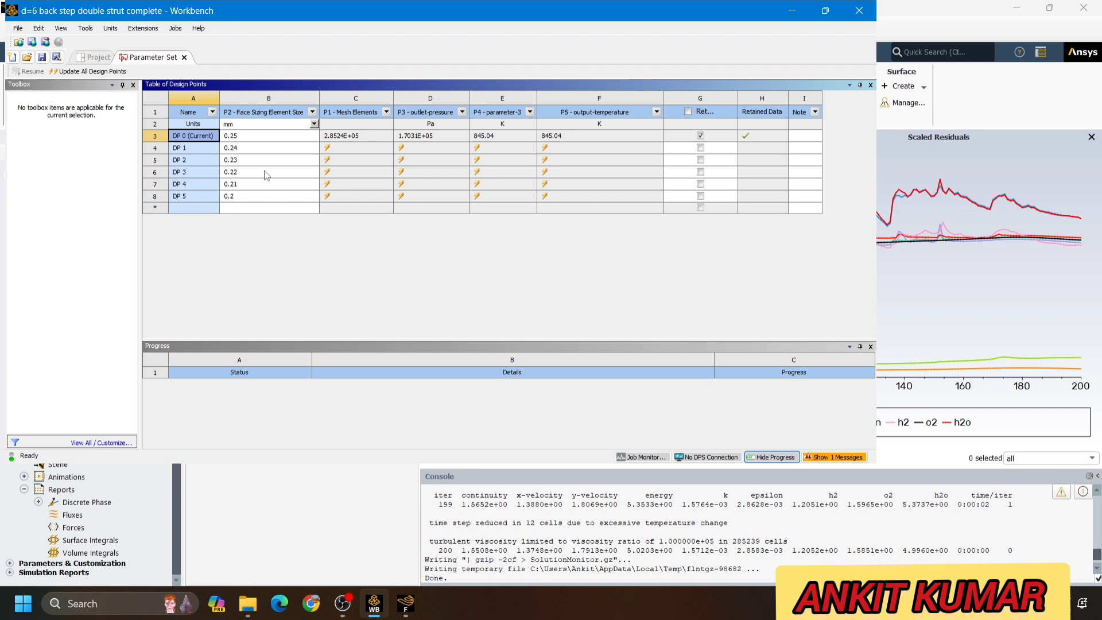
left_click(157, 150)
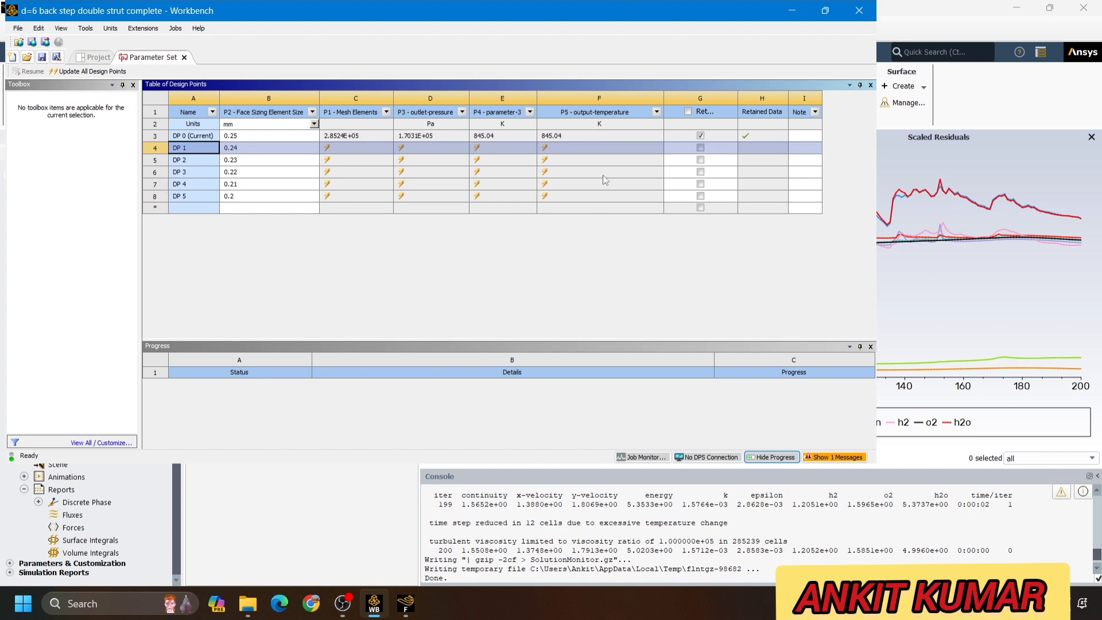
left_click(700, 147)
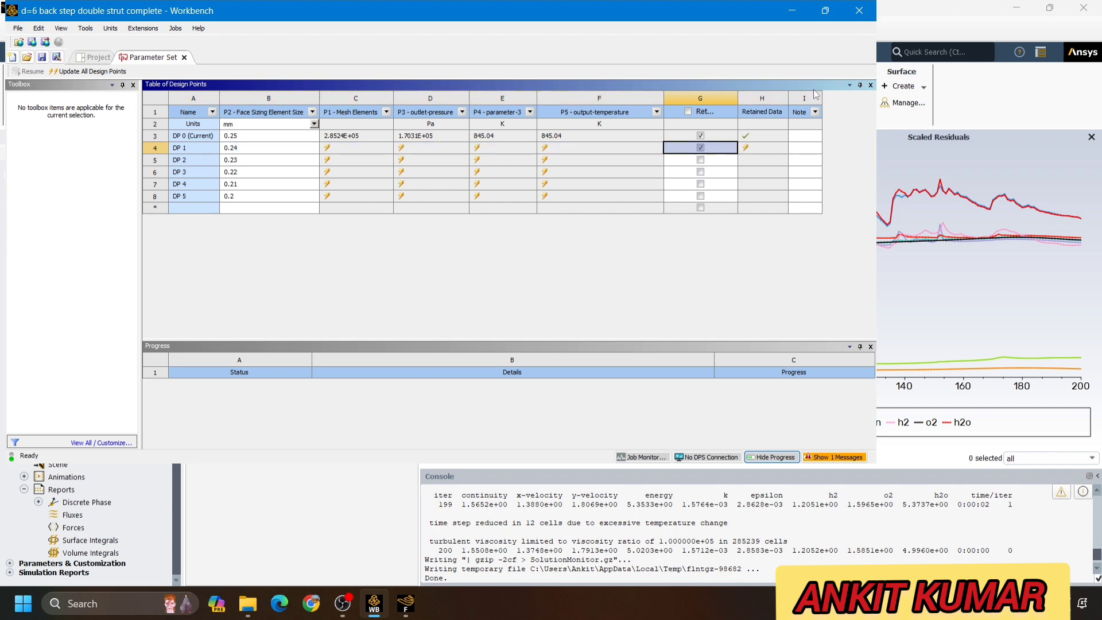
left_click(825, 11)
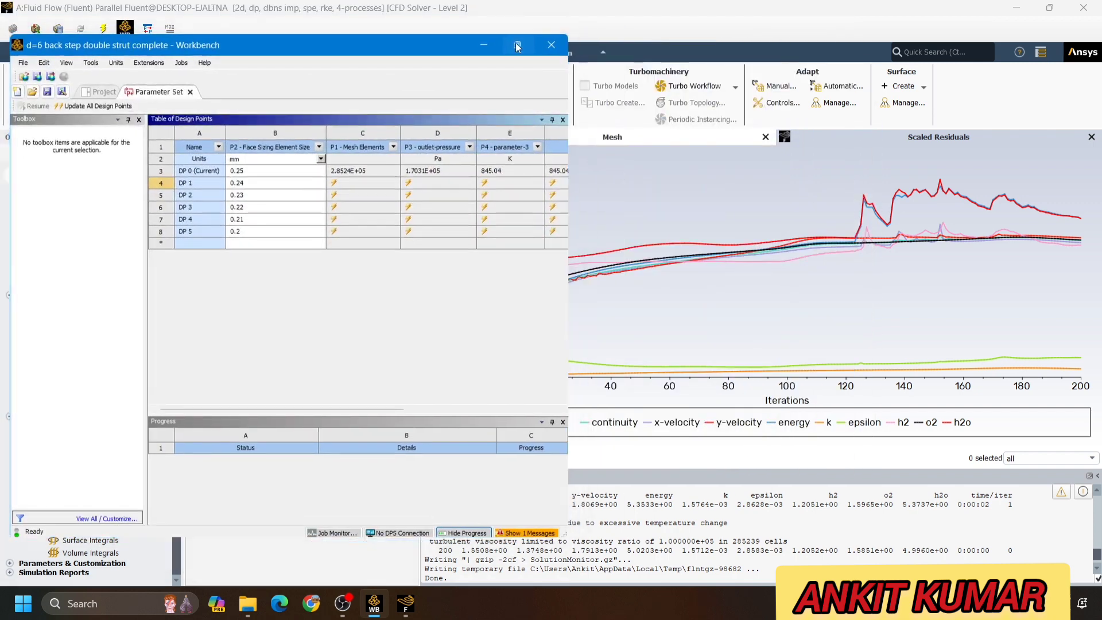
left_click(519, 45)
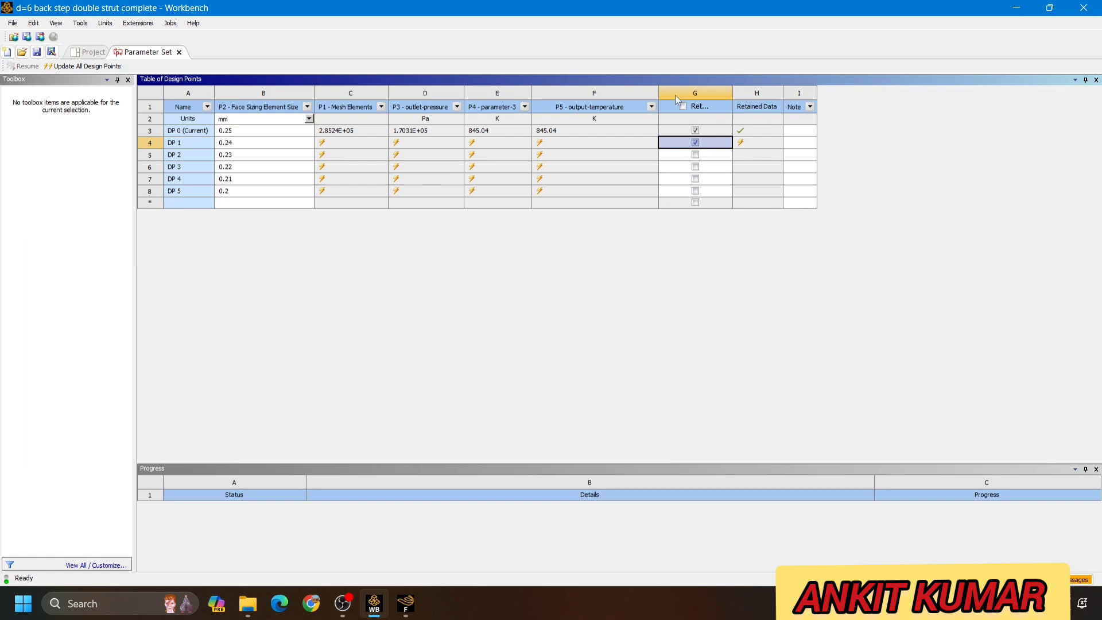
- Widen the Retain column and enable data retention for design points DP 2 to DP 5
left_click_drag(734, 93, 858, 93)
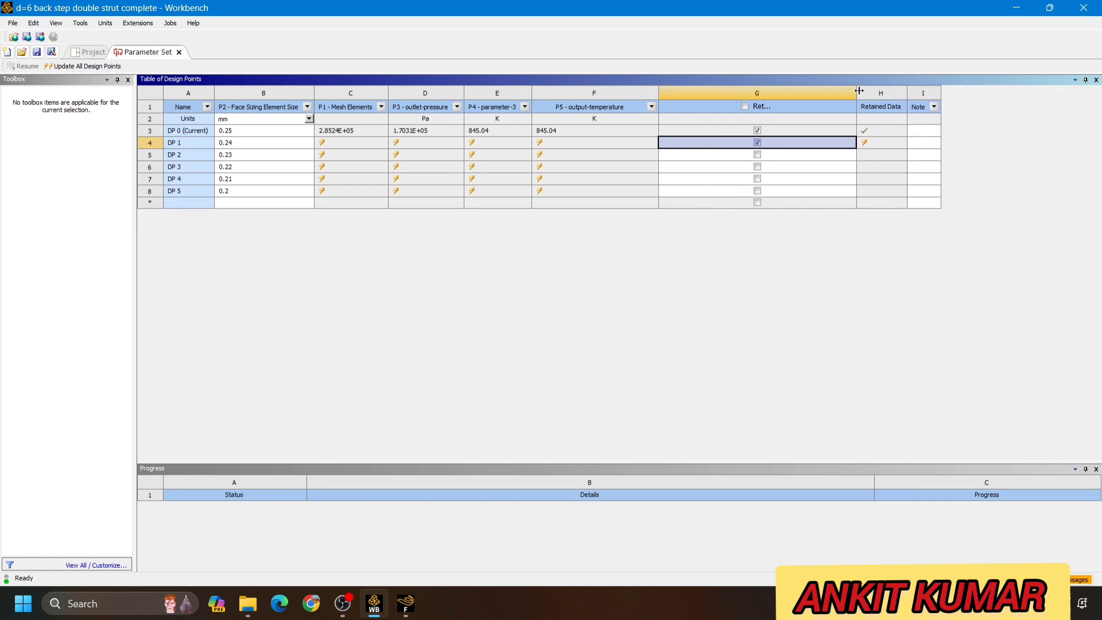
left_click(757, 154)
left_click(757, 167)
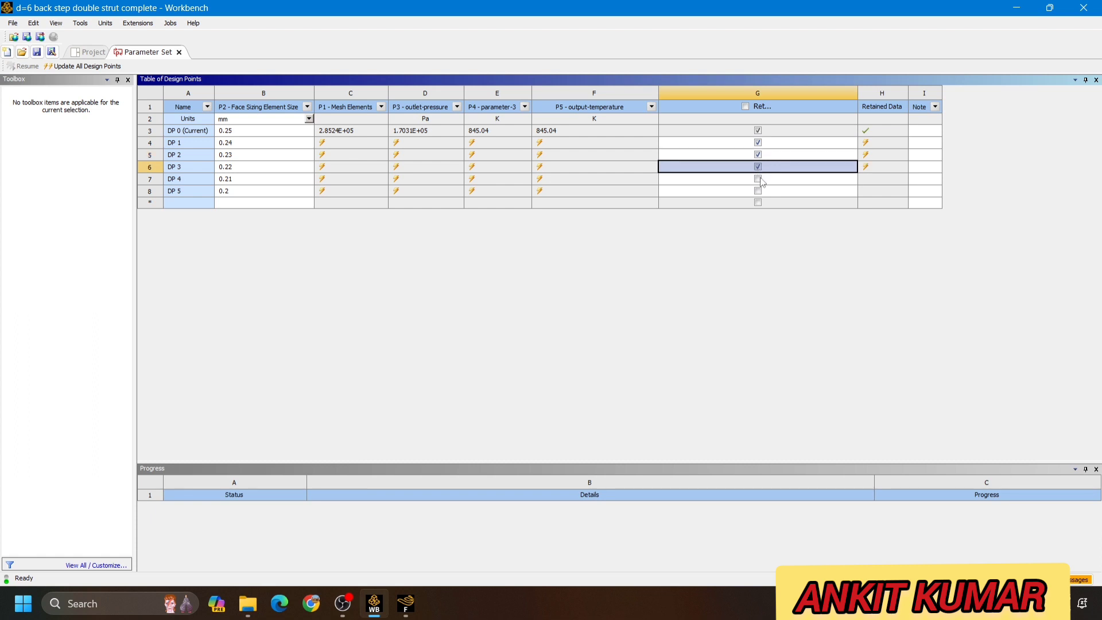
left_click(757, 178)
left_click(757, 191)
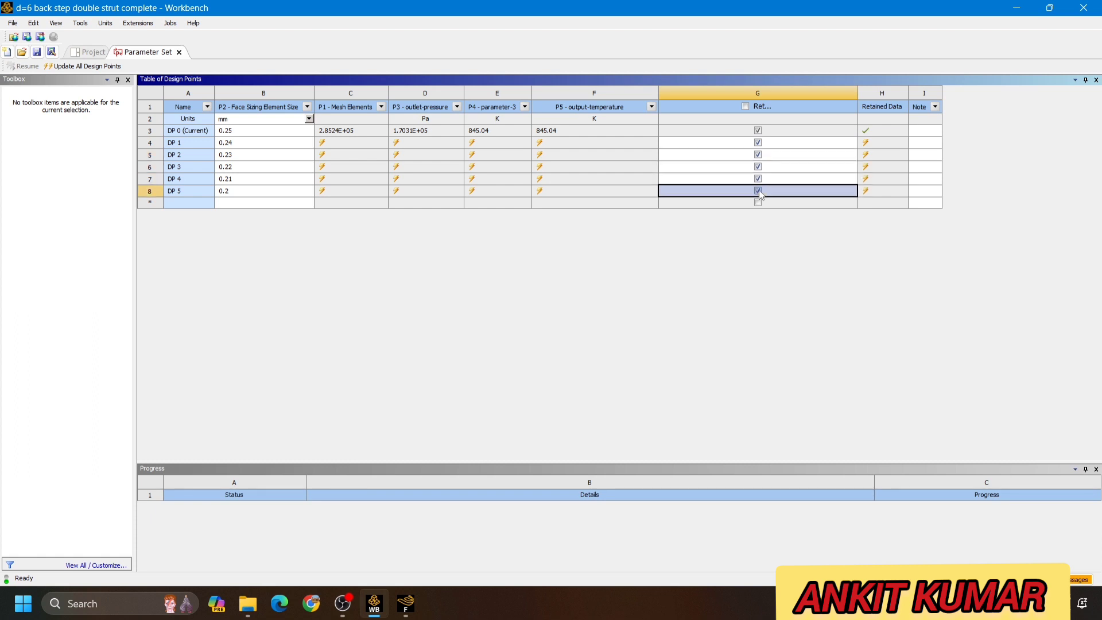
- Select design points DP 1 to DP 5 and update the selected points, agreeing to continue
left_click(150, 144)
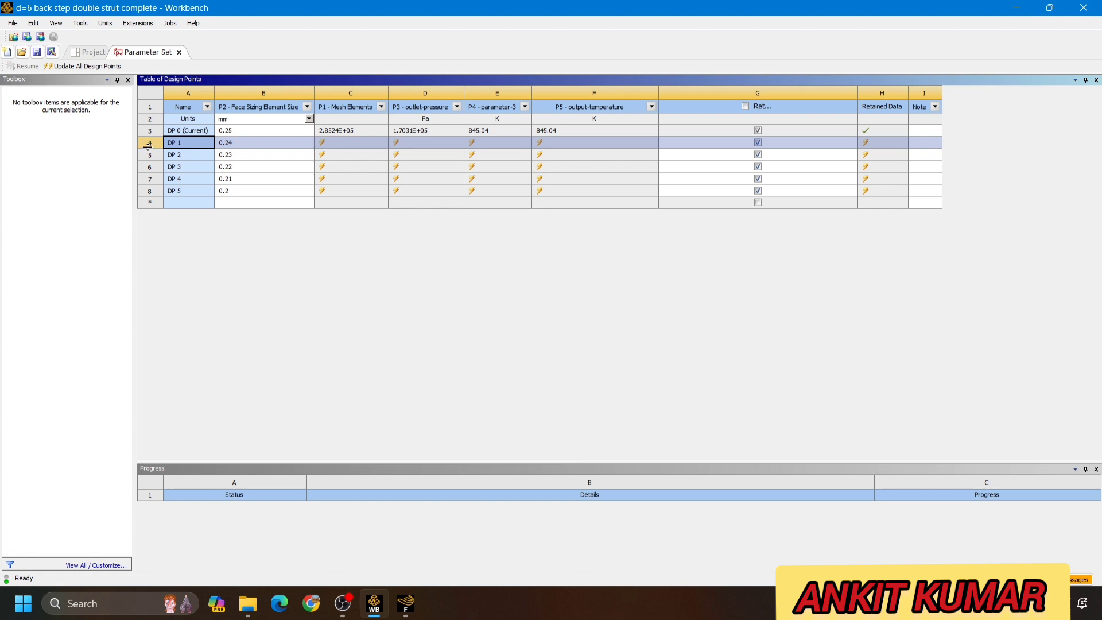
left_click(149, 192, "ctrl")
left_click(147, 158, "ctrl")
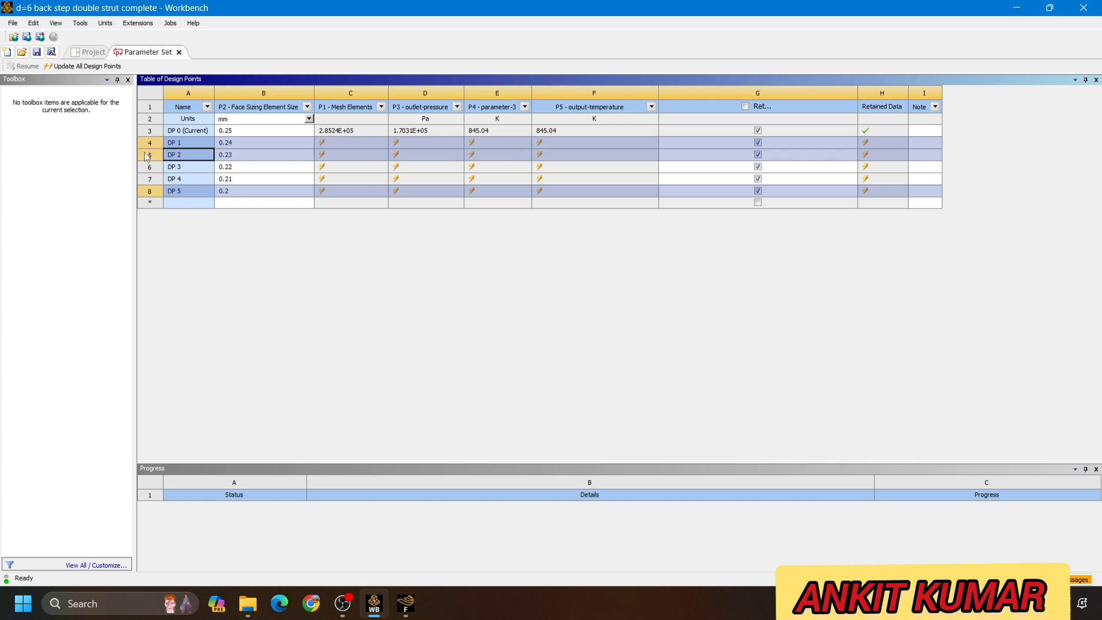
left_click(149, 168, "ctrl")
left_click(150, 179, "ctrl")
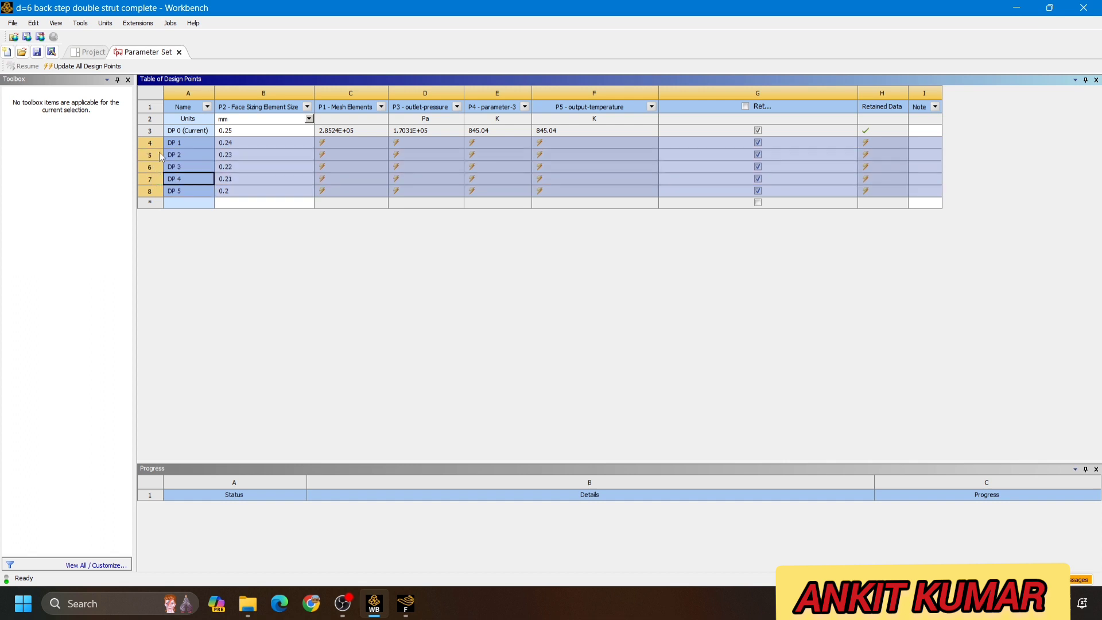
mouse_move(151, 147)
left_mouse_down()
mouse_move(148, 187)
mouse_move(150, 150)
mouse_move(149, 174)
mouse_move(154, 160)
left_mouse_up()
right_click(227, 152)
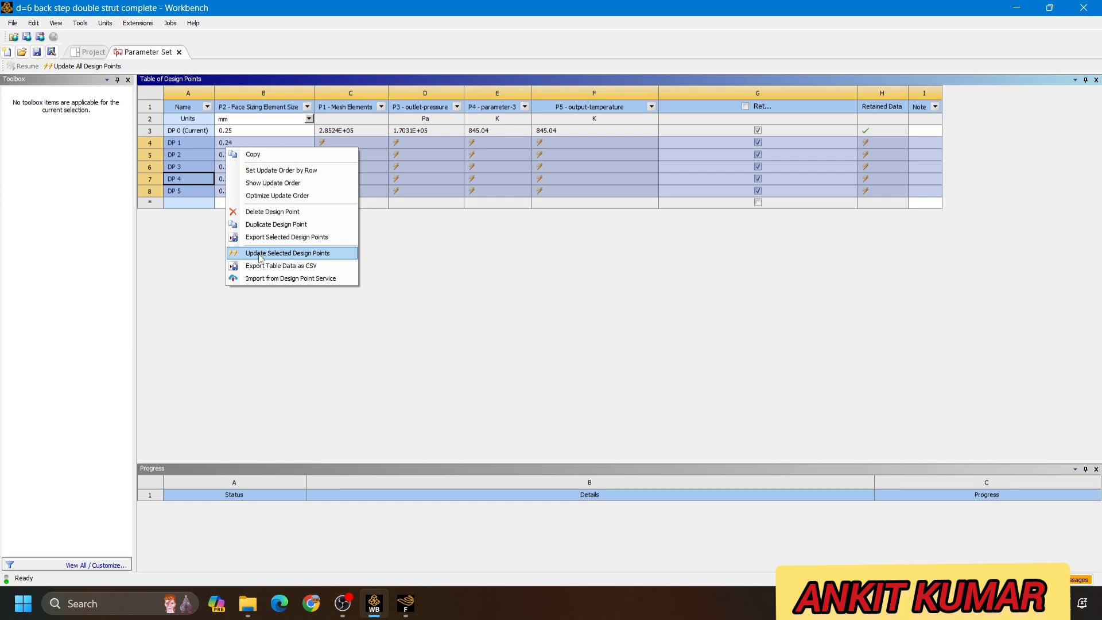
left_click(261, 254)
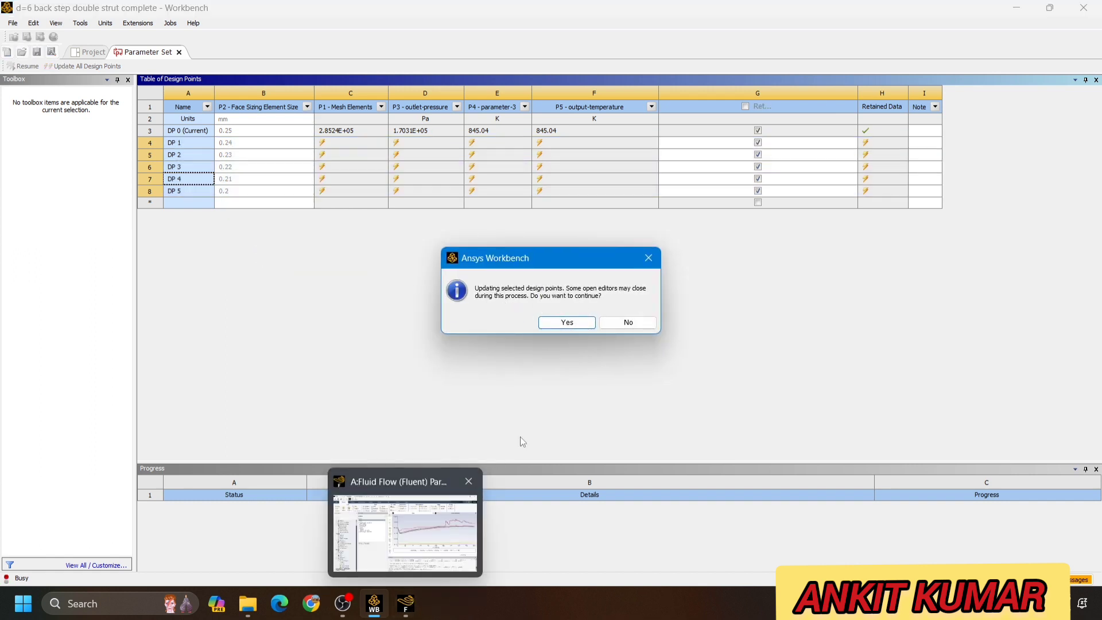
left_click(566, 323)
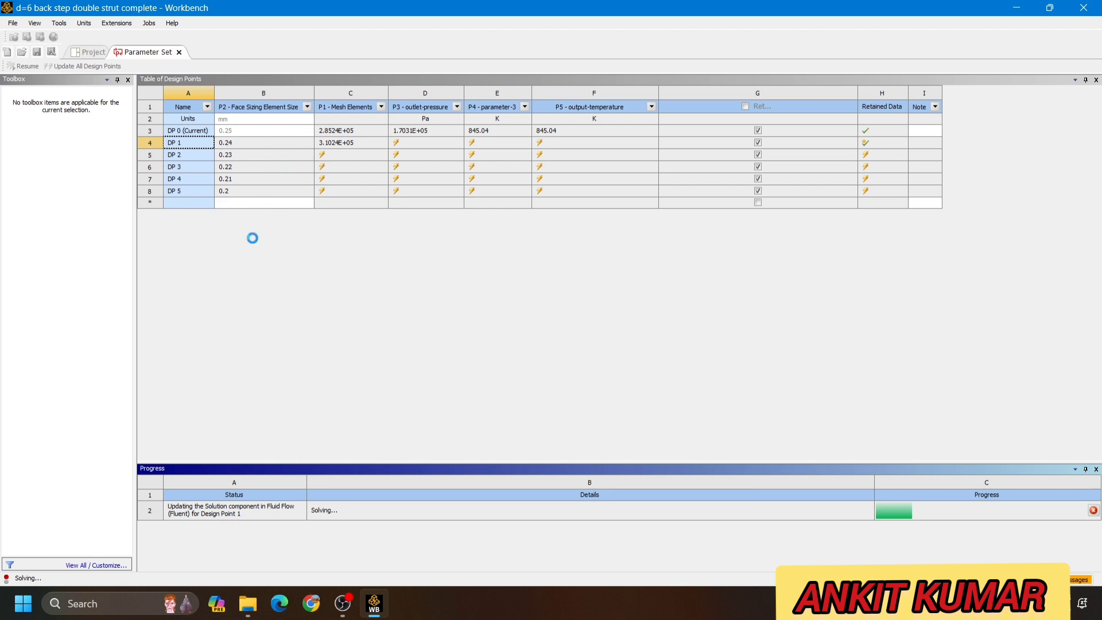
left_click(344, 527)
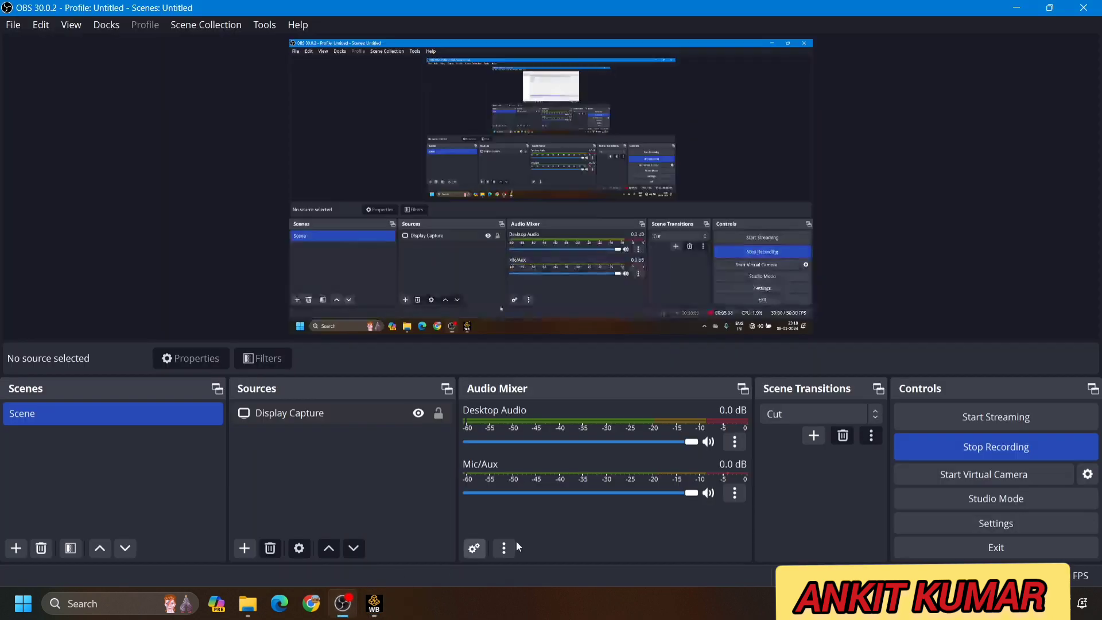
left_click(374, 603)
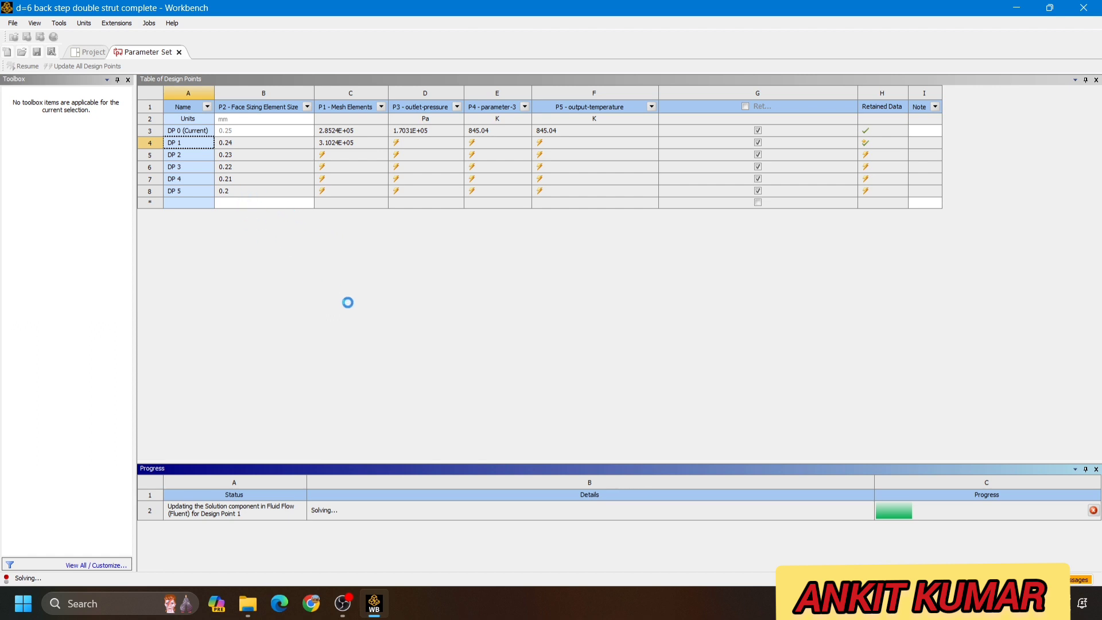
left_click(344, 603)
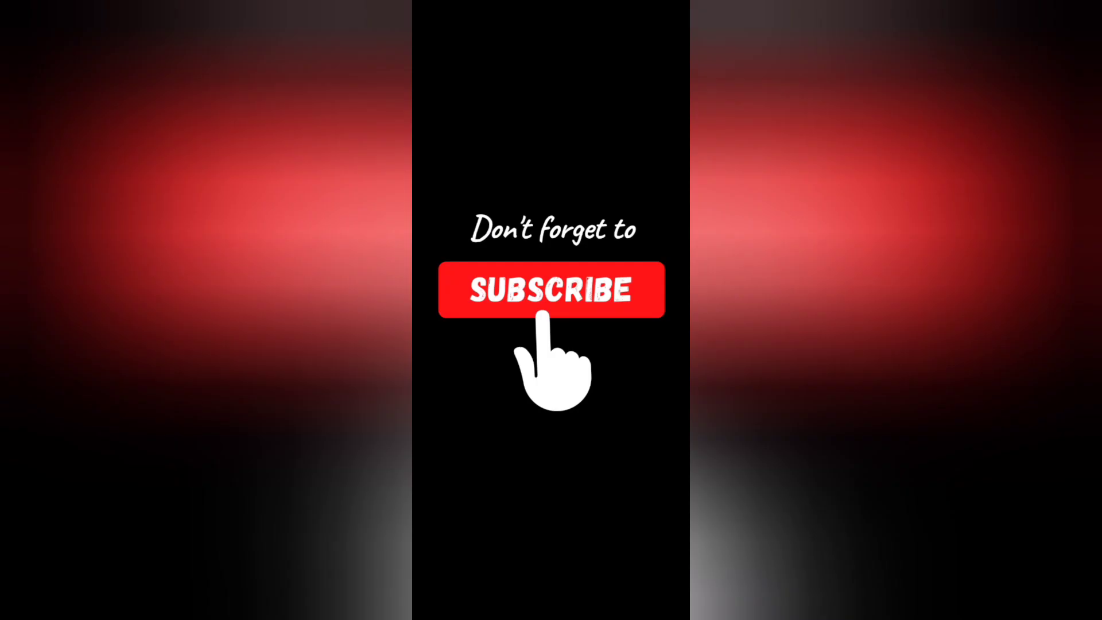